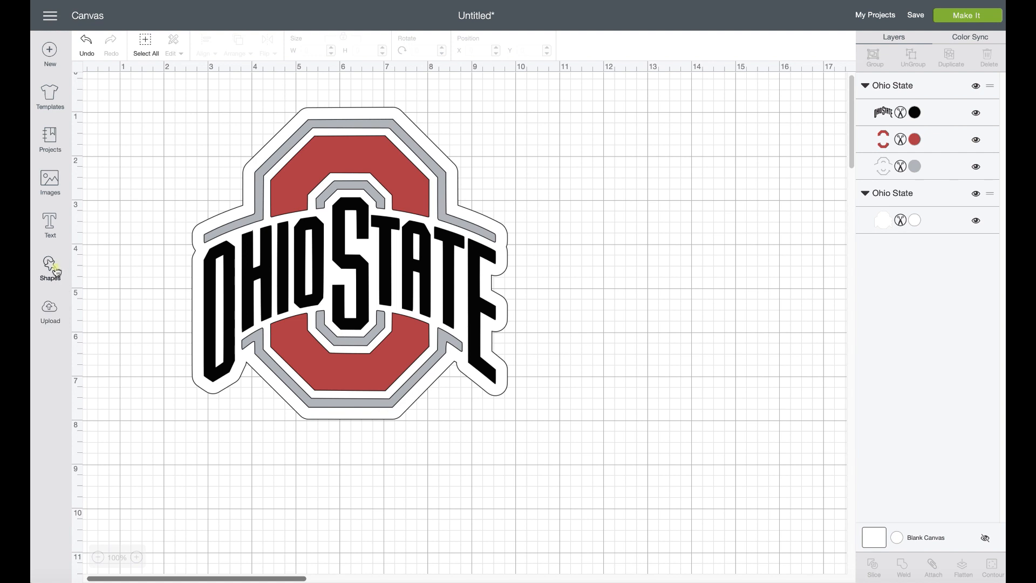
Add a star shape, size it to about 0.632 × 0.601 inches and place it beside the logo's upper-left shoulder.
left_click(101, 312)
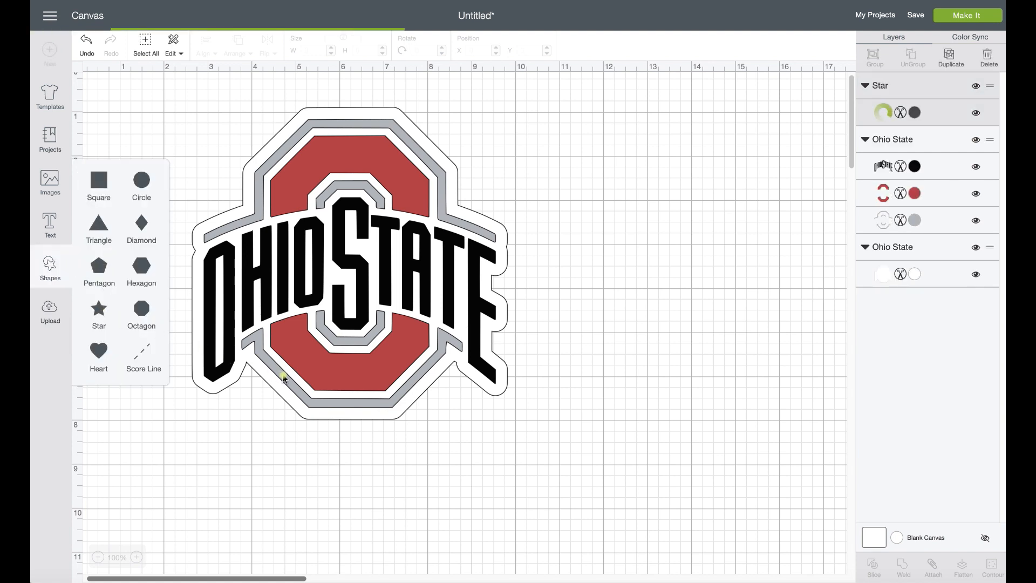
left_click_drag(309, 301, 240, 211)
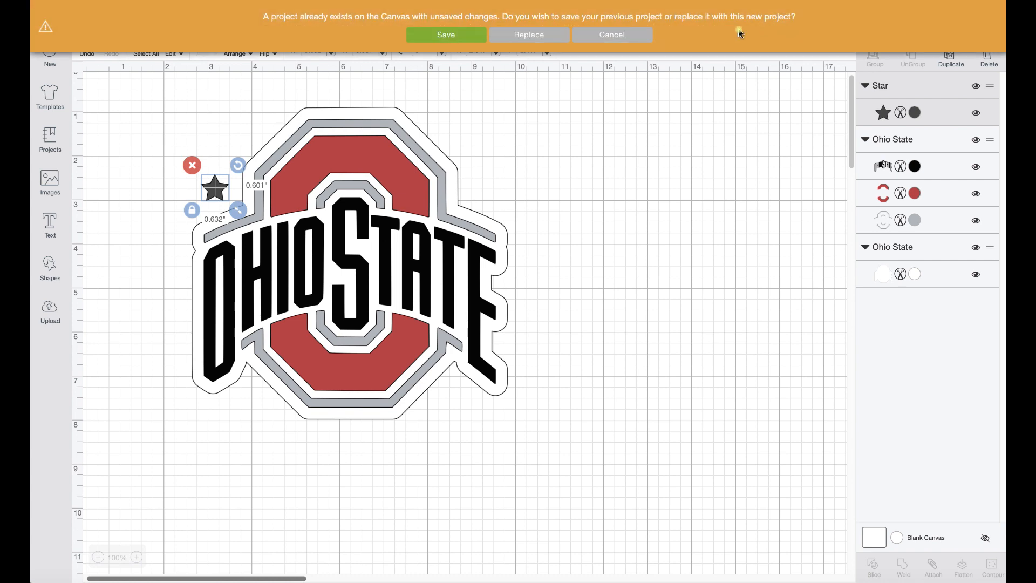
left_click(619, 35)
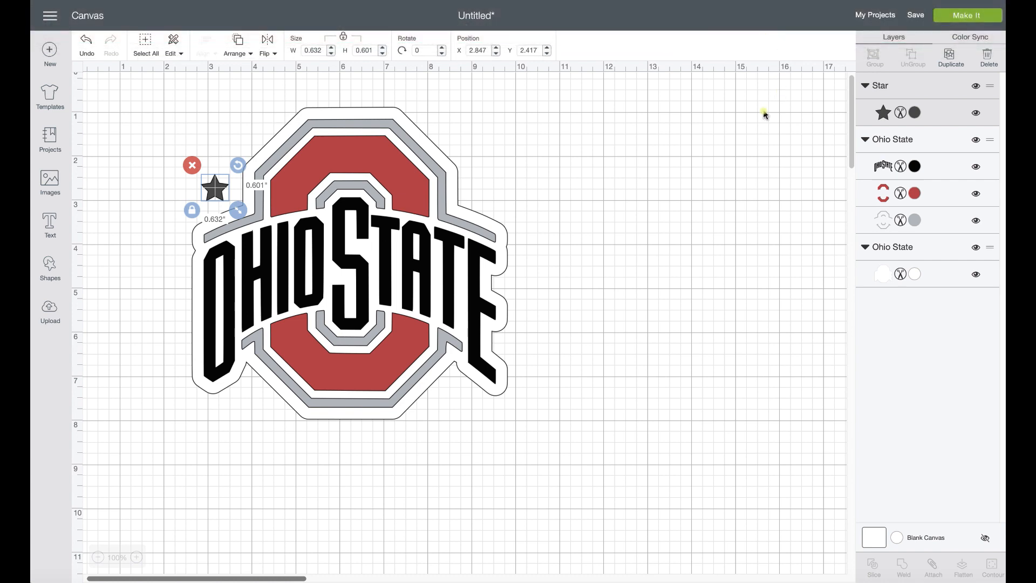
left_click(950, 55)
left_click_drag(215, 189, 475, 190)
key("super+r")
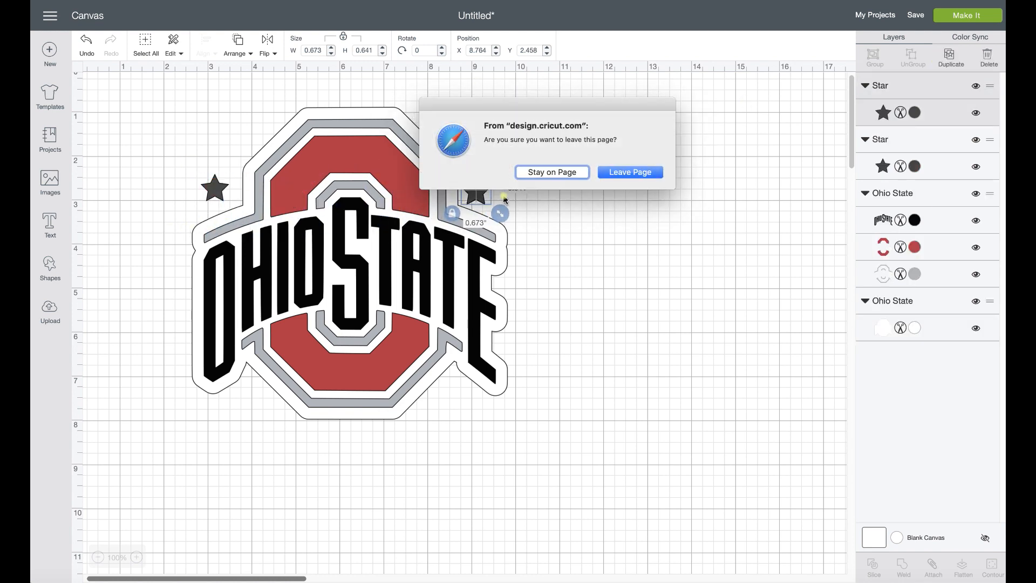
left_click(580, 173)
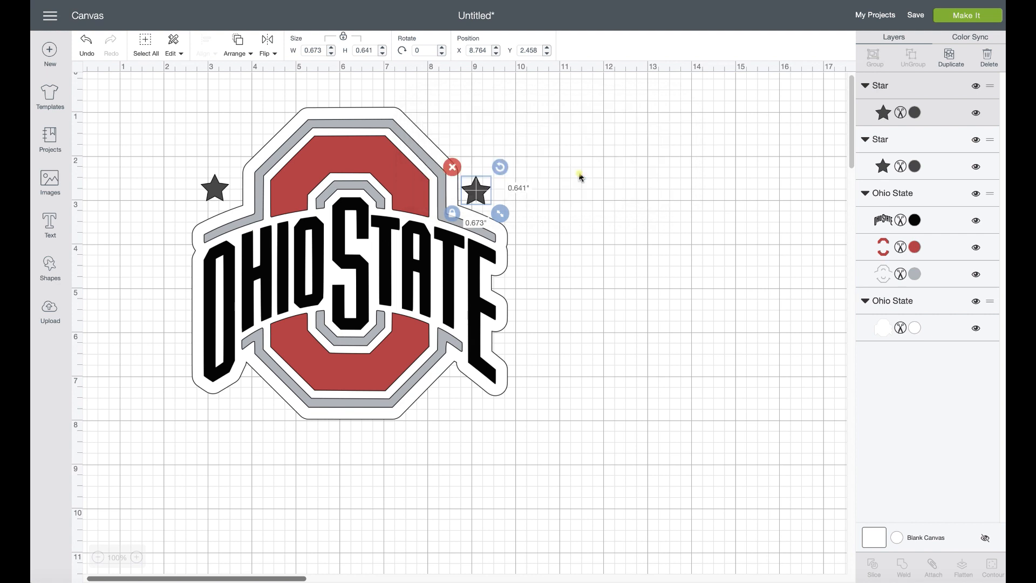
left_click_drag(480, 192, 506, 204)
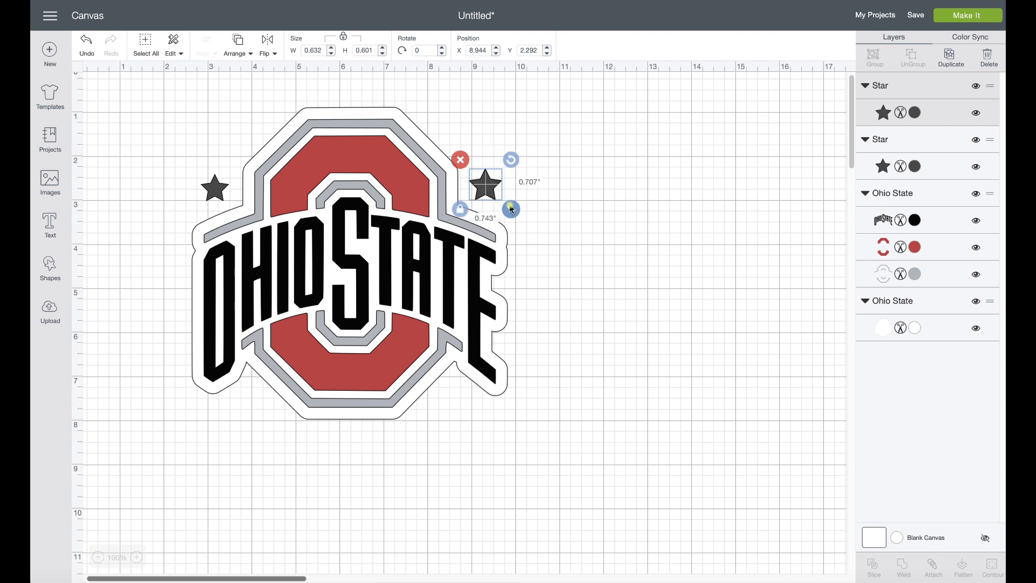
left_click(460, 160)
Duplicate the star and place the copy beside the logo's upper-right shoulder, at about X 8.792.
left_click(229, 192)
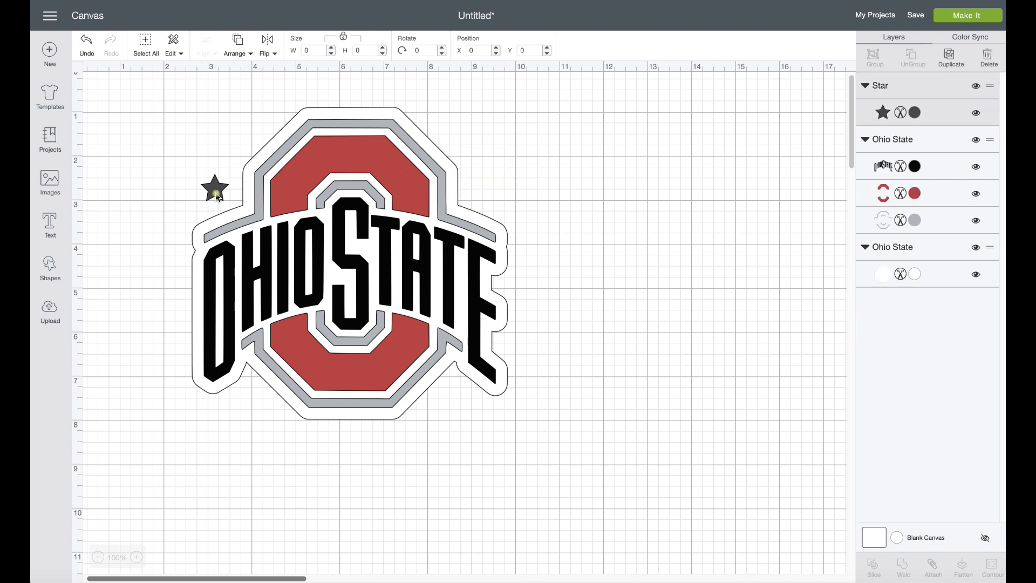
left_click(951, 55)
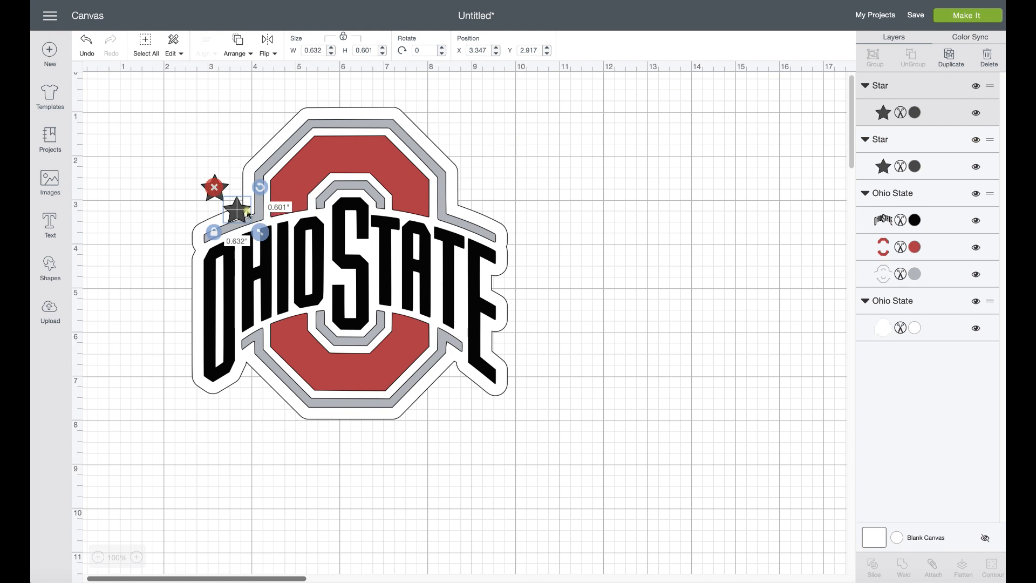
left_click_drag(219, 193, 481, 192)
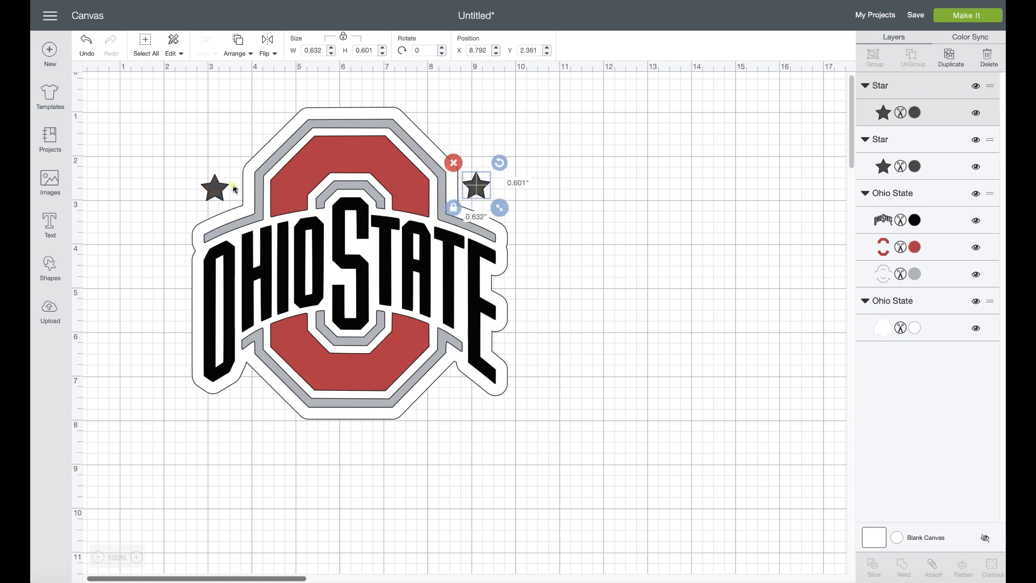
Align the tops of the two stars and weld them into one shape.
left_click(213, 189, "shift")
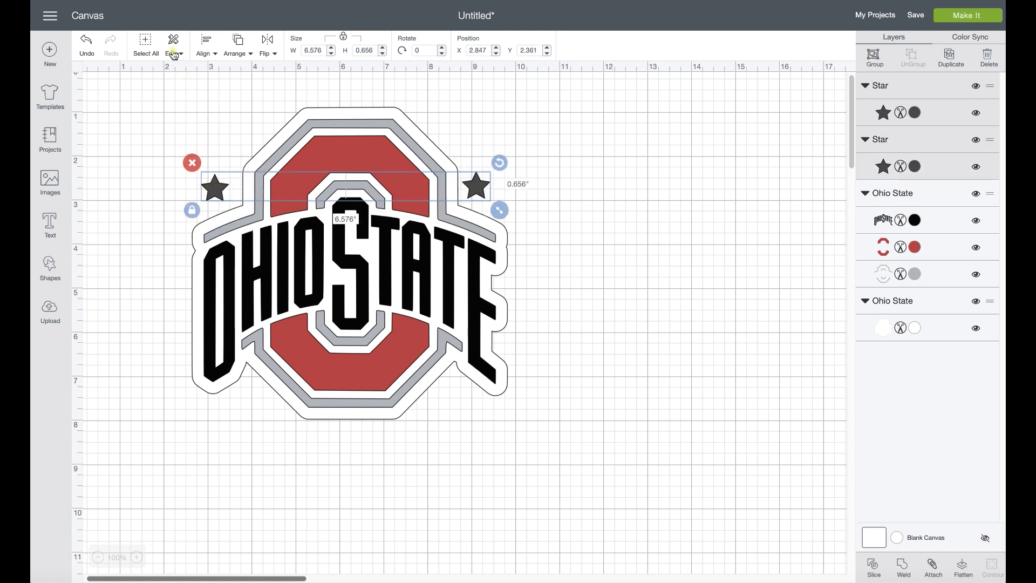
left_click(206, 47)
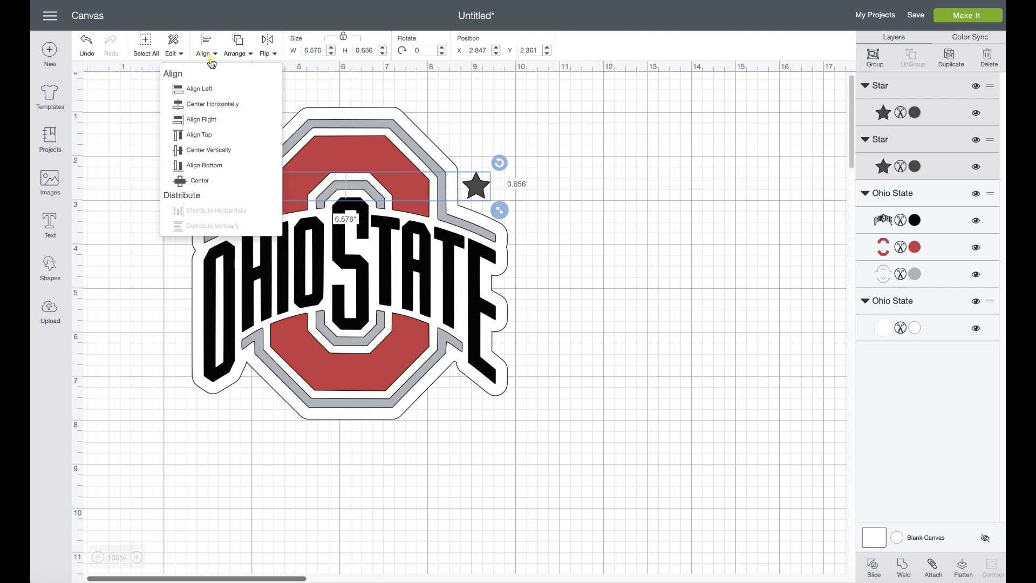
left_click(211, 135)
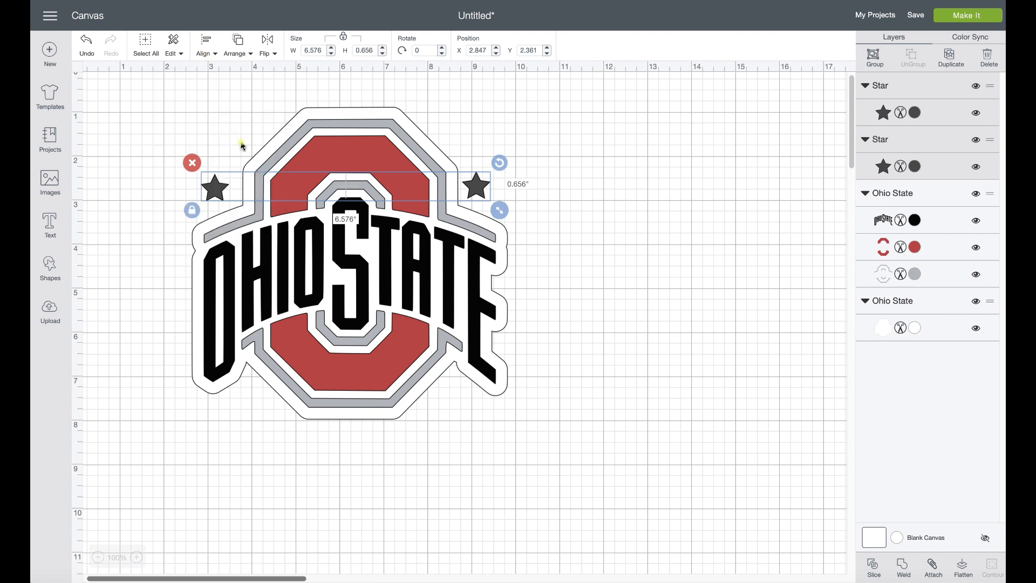
left_click(904, 567)
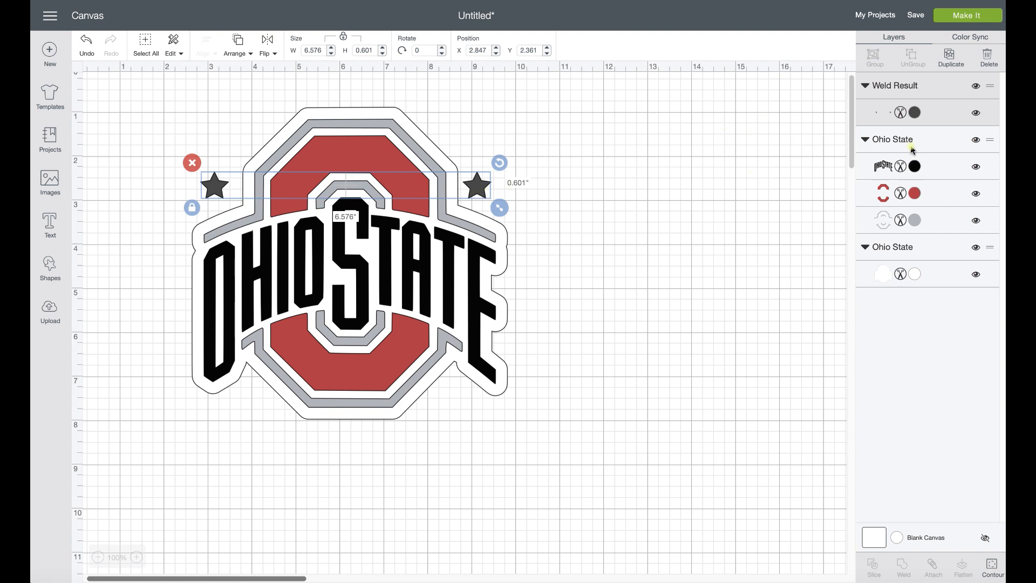
Recolor the welded star pair grey #AFB5B9, and add a duplicate of it colored white #FFFFFF.
left_click(915, 113)
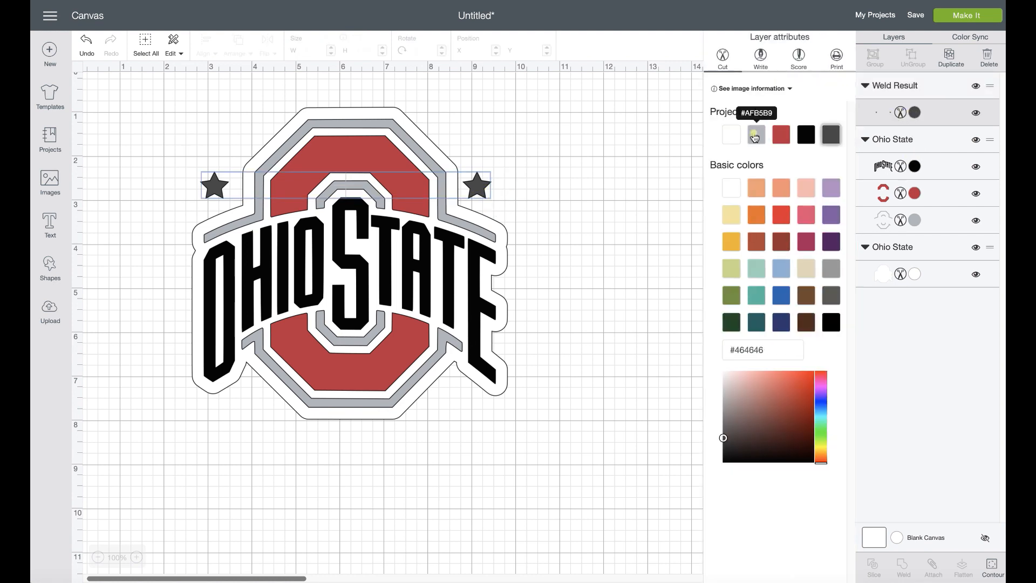
left_click(756, 133)
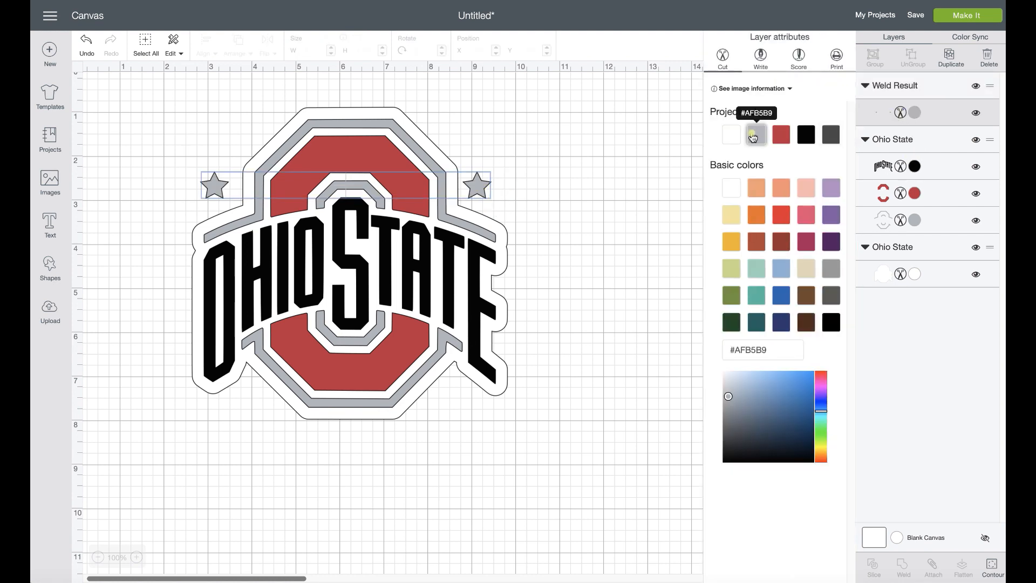
left_click(955, 59)
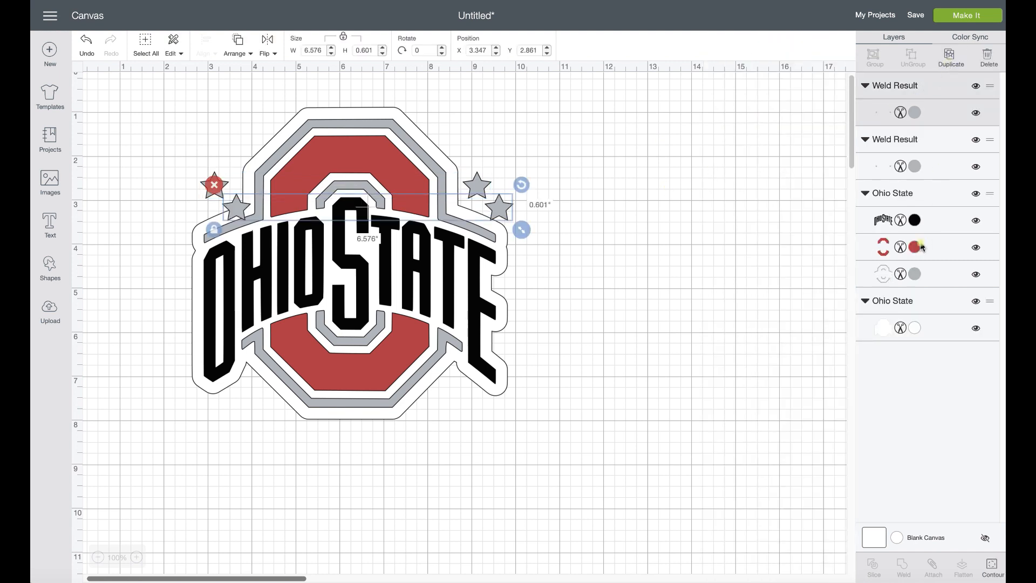
left_click(915, 113)
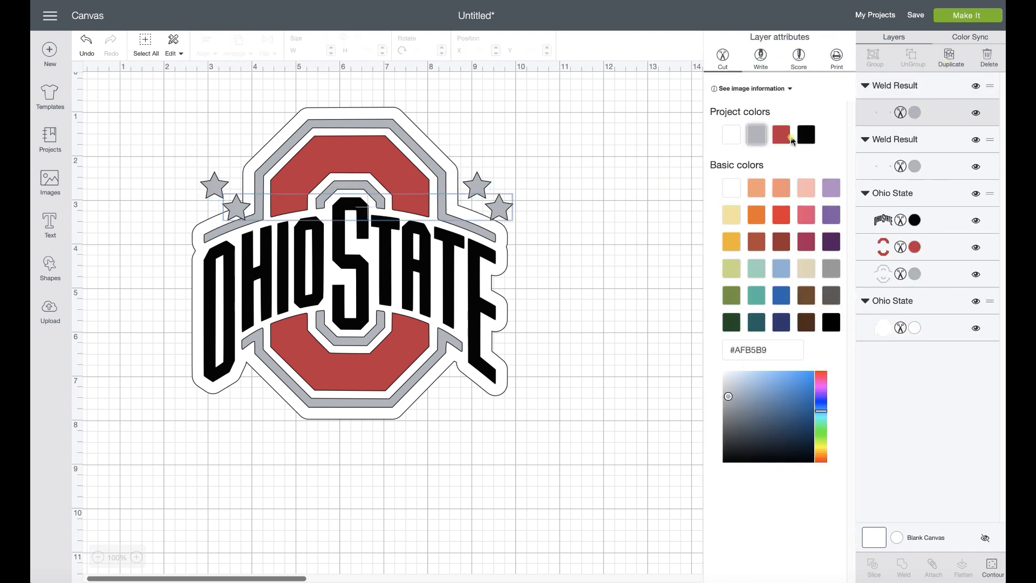
left_click(732, 135)
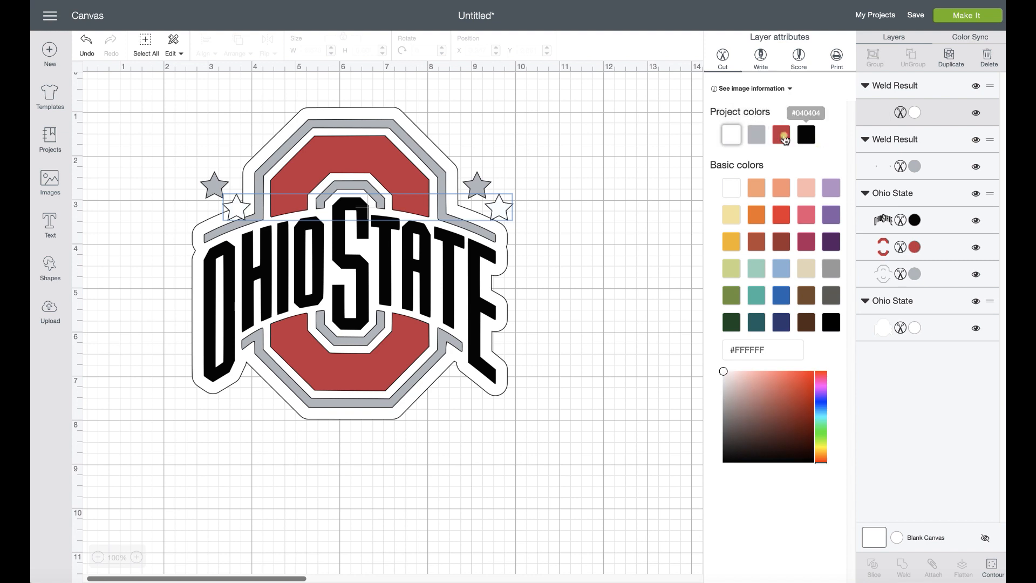
Add two more duplicates of the star pair, one colored red #BC2C41 and the other black #040404.
left_click(949, 60)
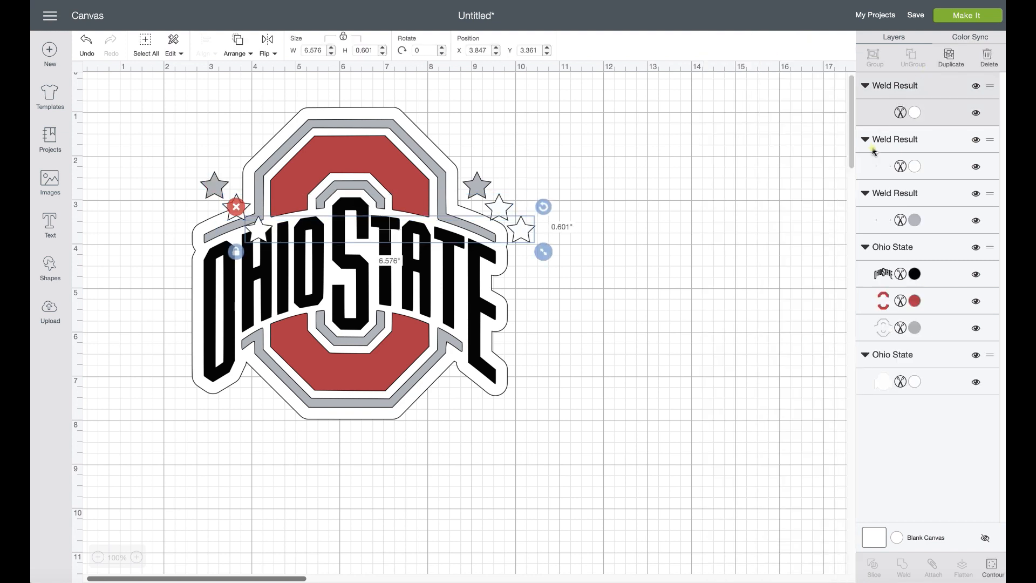
left_click(914, 113)
left_click(781, 135)
left_click(950, 59)
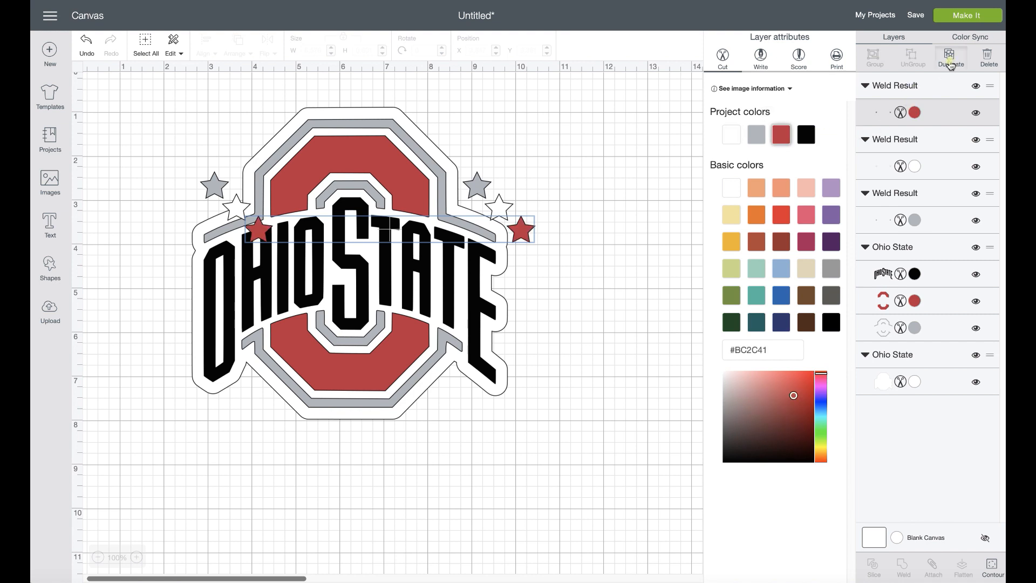
left_click(914, 113)
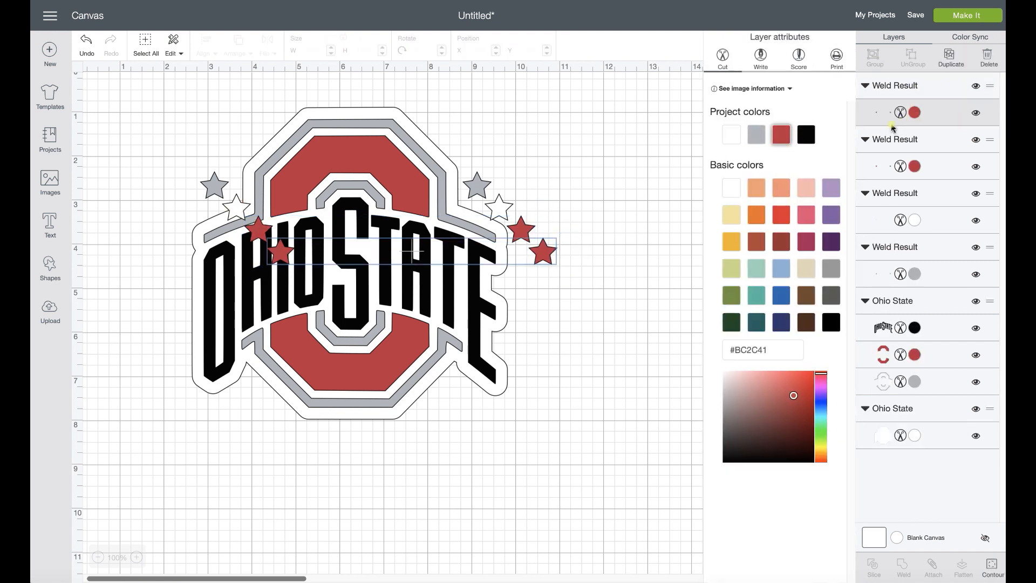
left_click(806, 135)
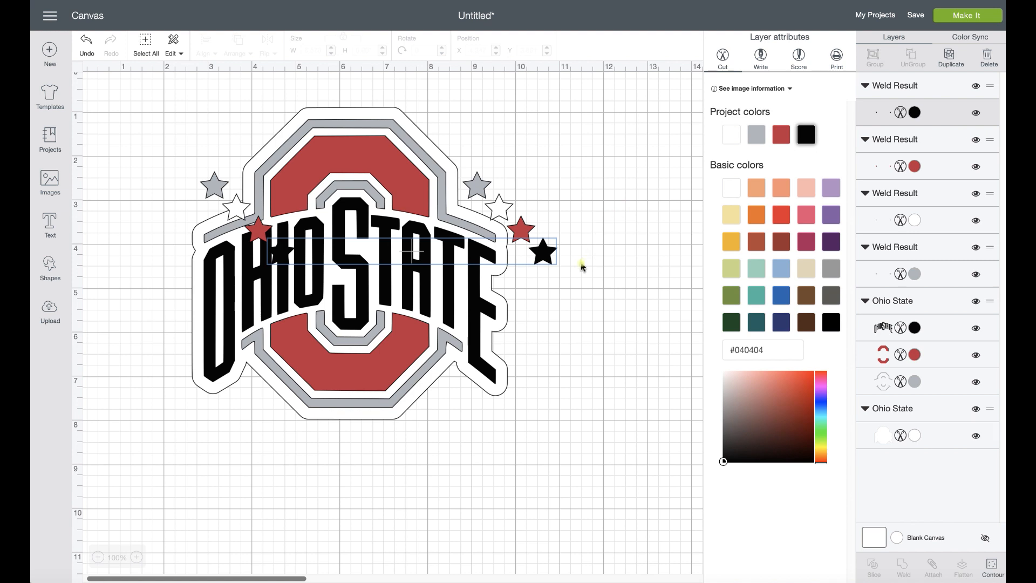
left_click_drag(566, 280, 510, 201)
left_click(635, 282)
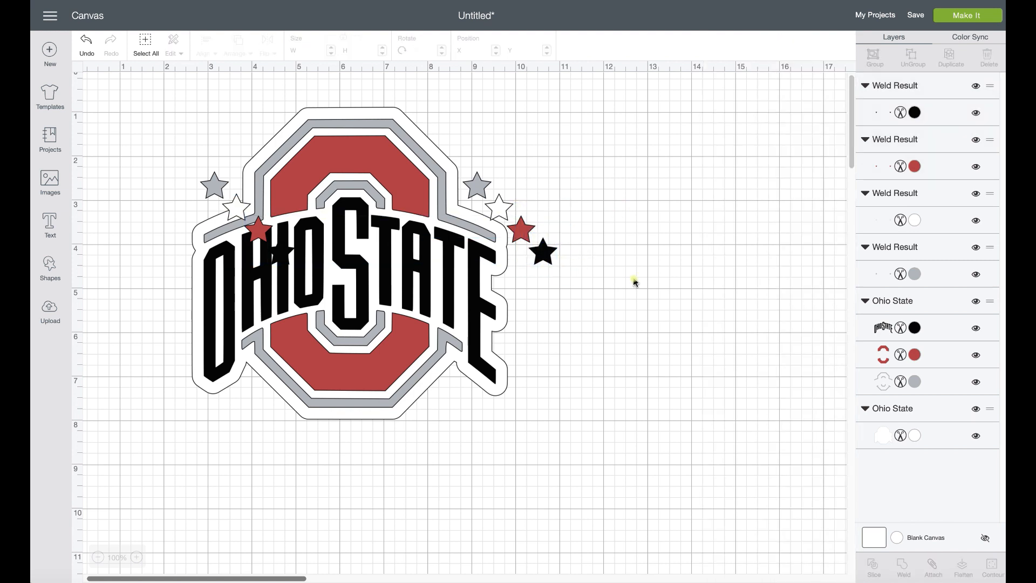
Center the four star pairs on one another and move the stack to the logo's shoulders, at about X 2.847, Y 2.472.
left_click(545, 254)
left_click(524, 227, "shift")
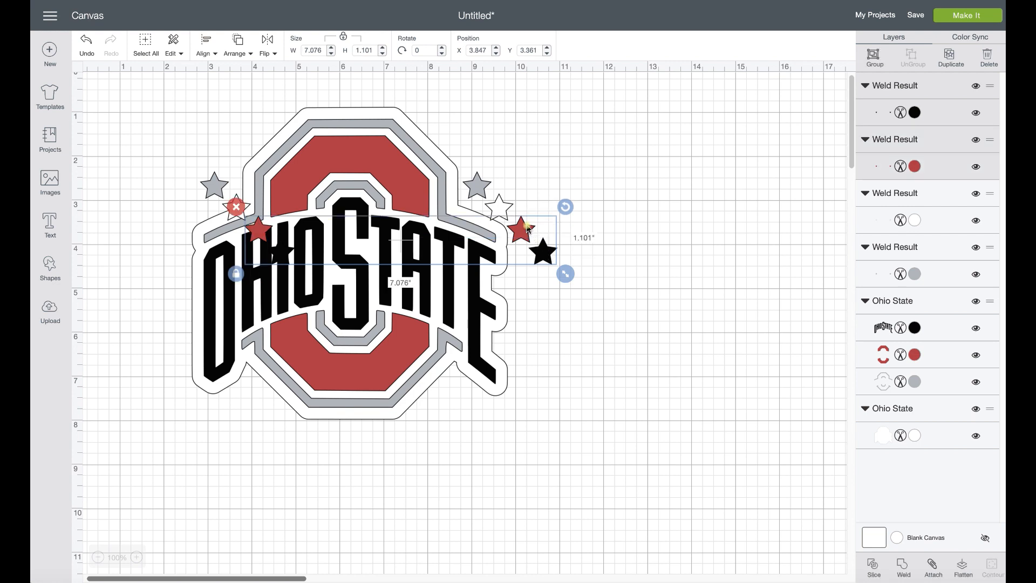
left_click(498, 207, "shift")
left_click(477, 183, "shift")
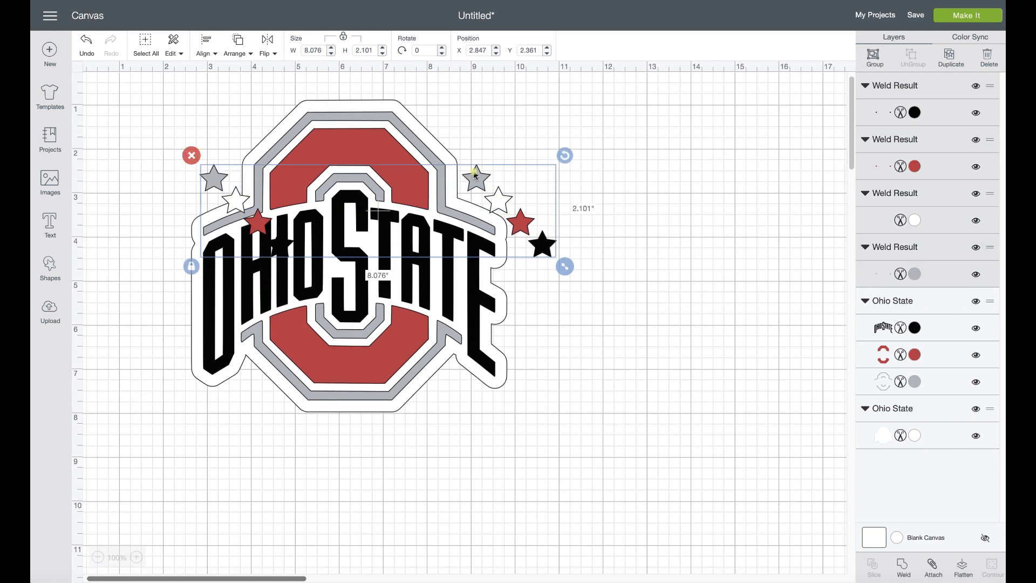
left_click(205, 50)
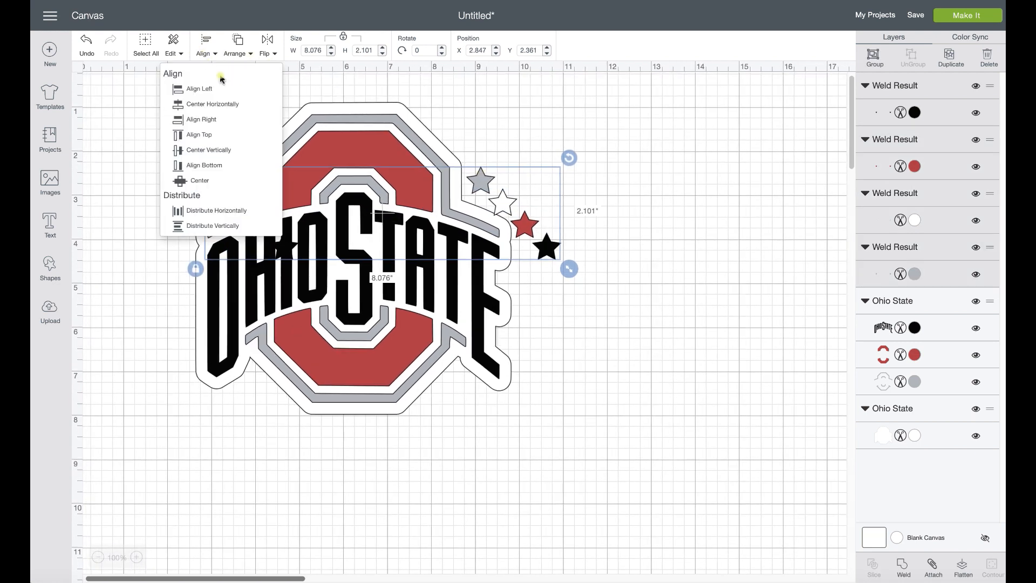
left_click(214, 181)
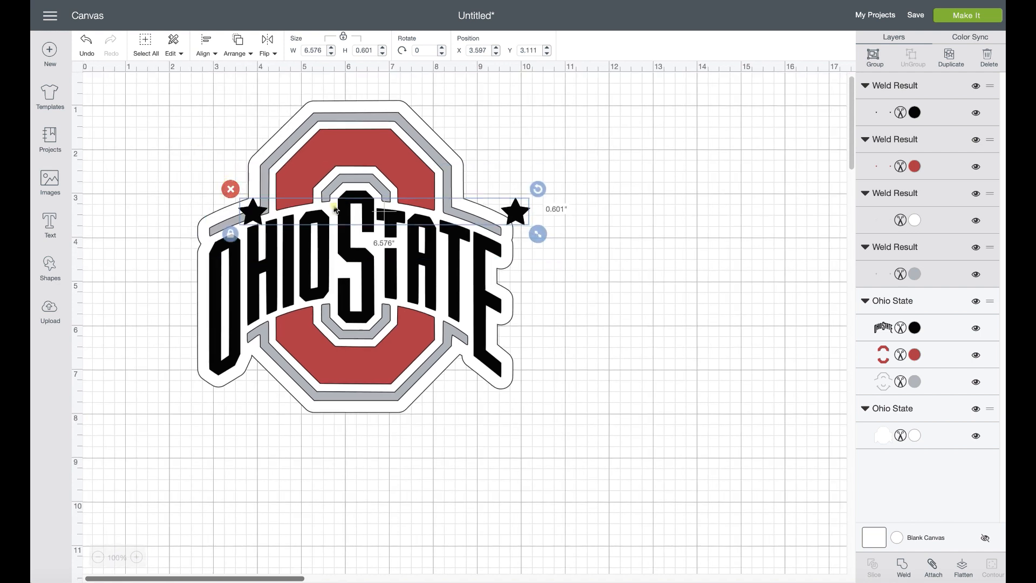
left_click_drag(518, 217, 483, 185)
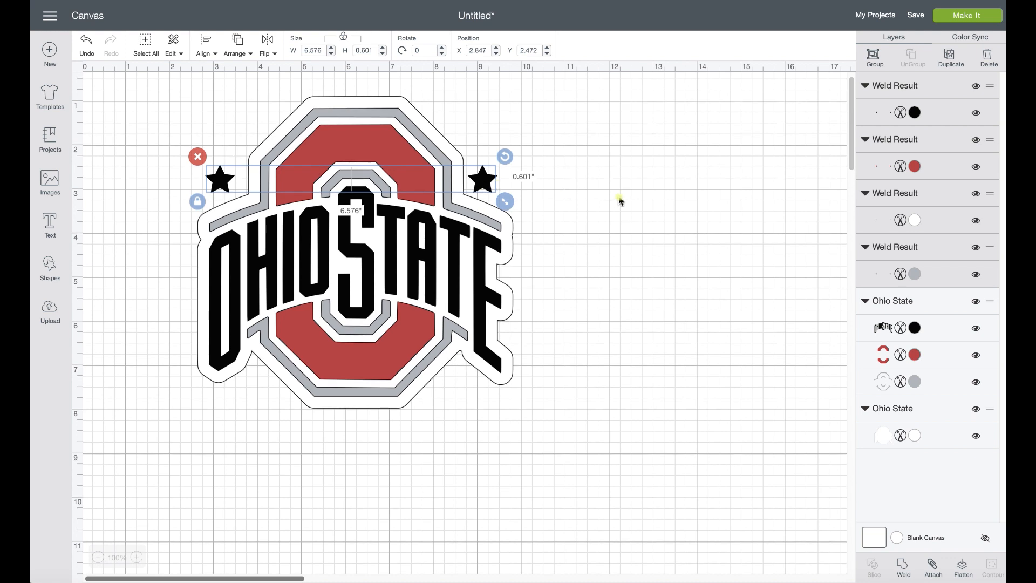
left_click(619, 201)
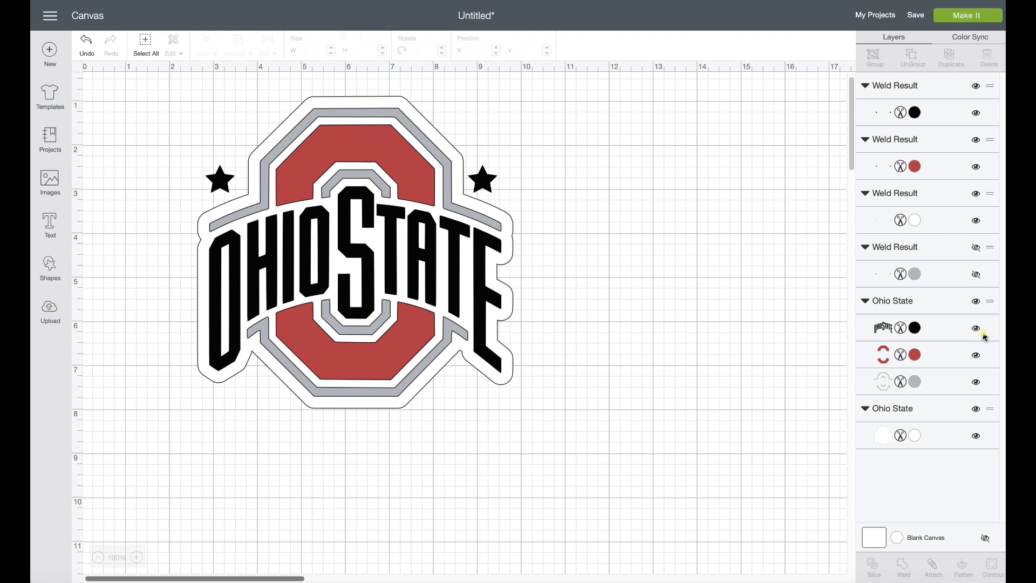
Hide all grey, red and white logo and star layers, leaving only the black lettering and black stars shown.
left_click(977, 383)
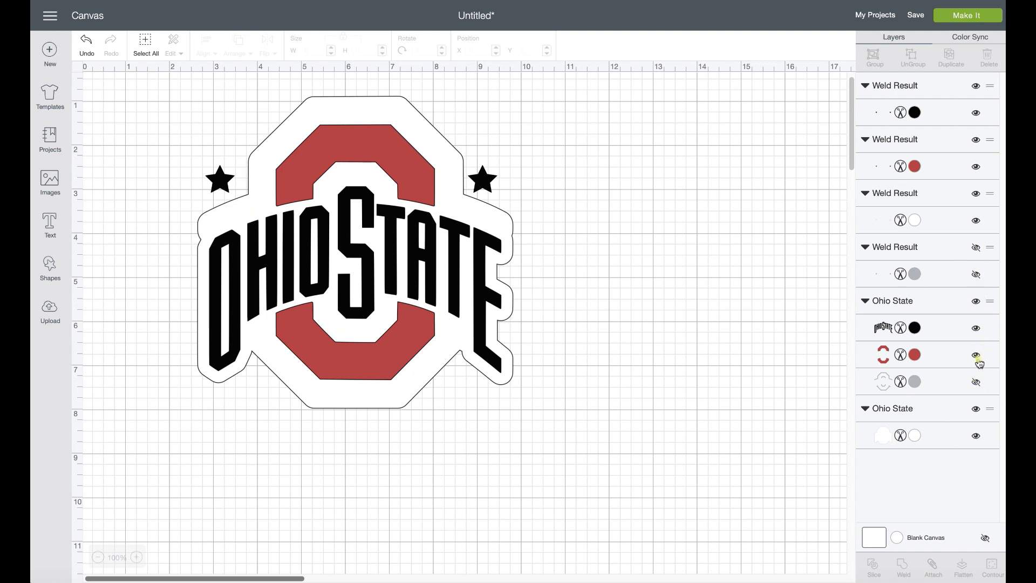
left_click(977, 356)
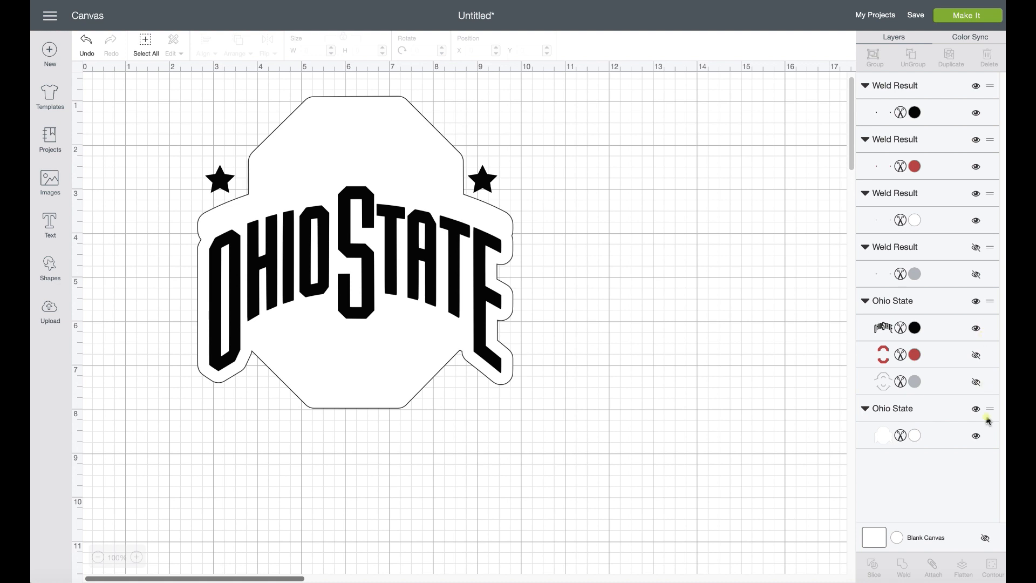
left_click(978, 435)
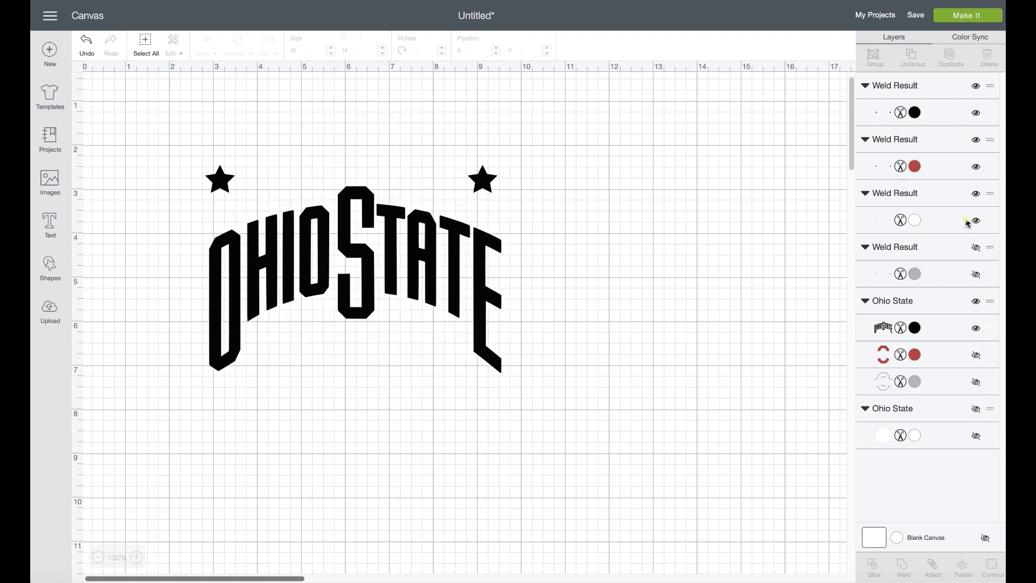
left_click(976, 220)
left_click(977, 167)
Weld the black star pair to the black Ohio State lettering and hide the combined layer.
left_click(153, 61)
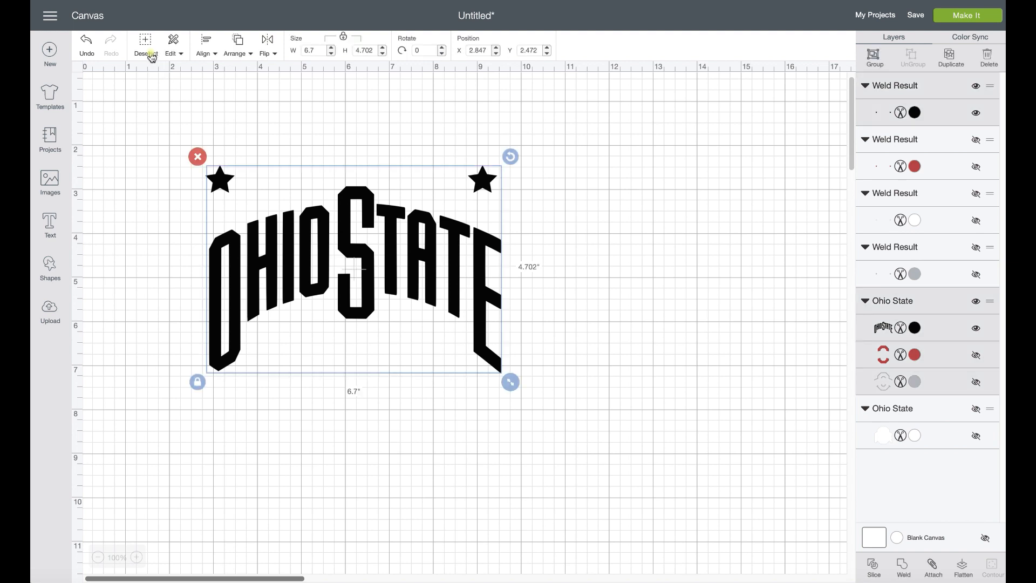
left_click(902, 565)
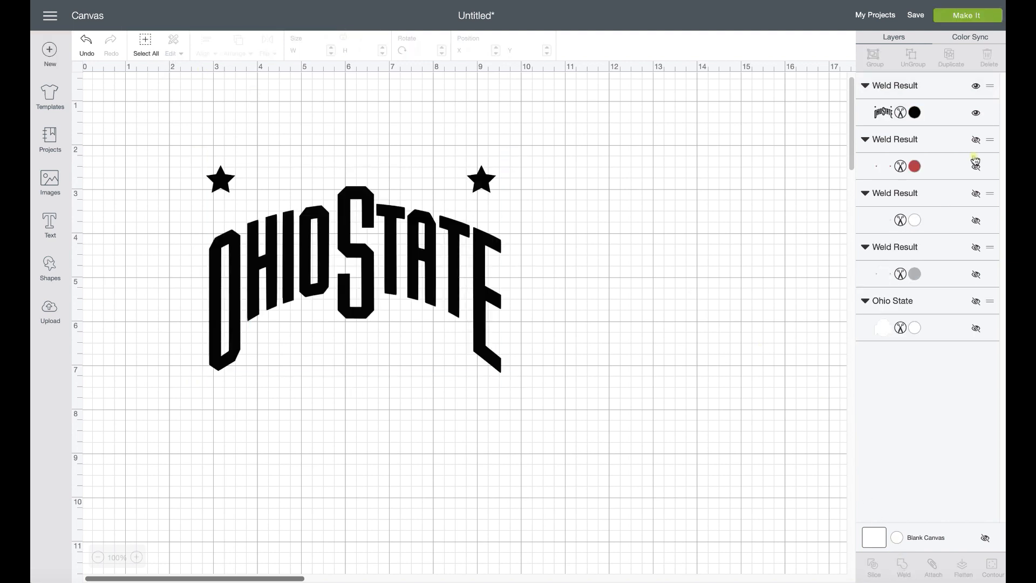
left_click(976, 113)
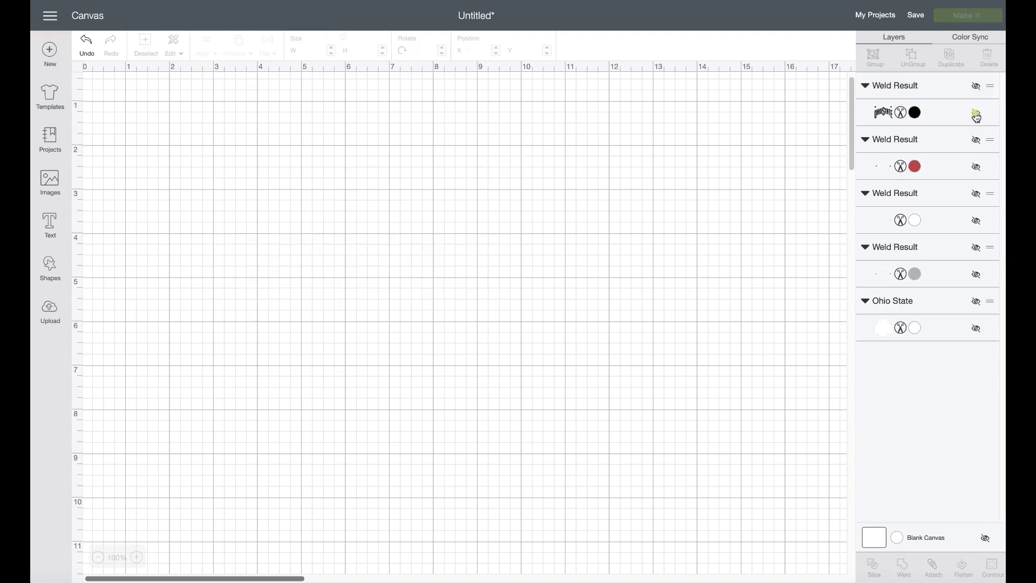
Undo the layer visibility changes and the weld of the black star pair to the grouped logo.
left_click(976, 140)
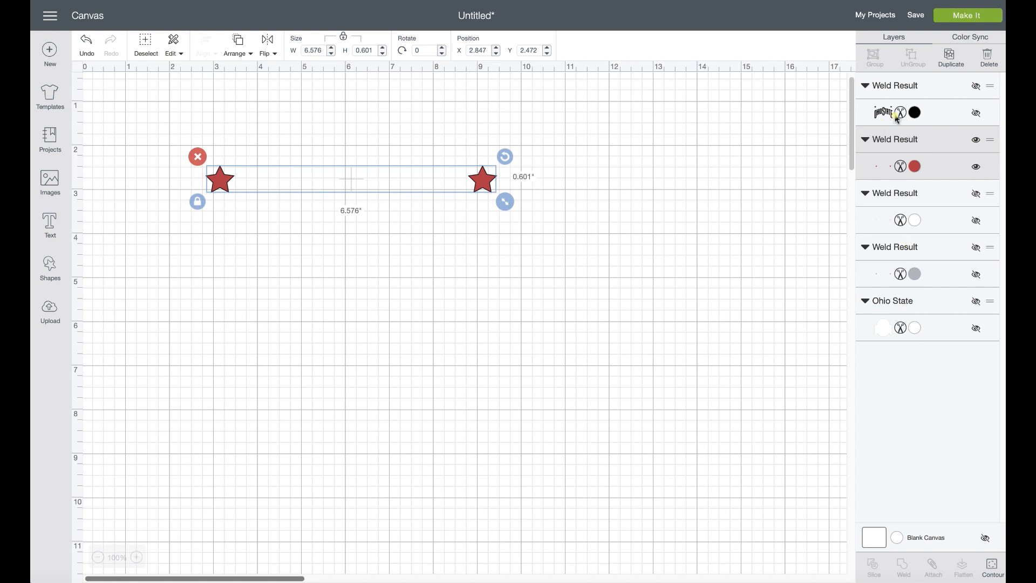
scroll(733, 80, "down", 1)
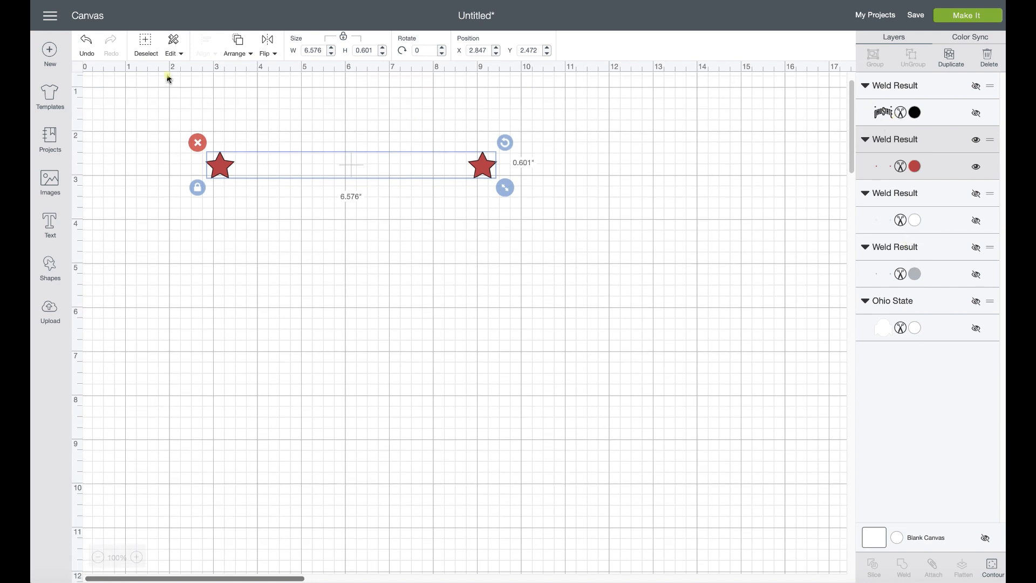
left_click(86, 46)
left_click(87, 46)
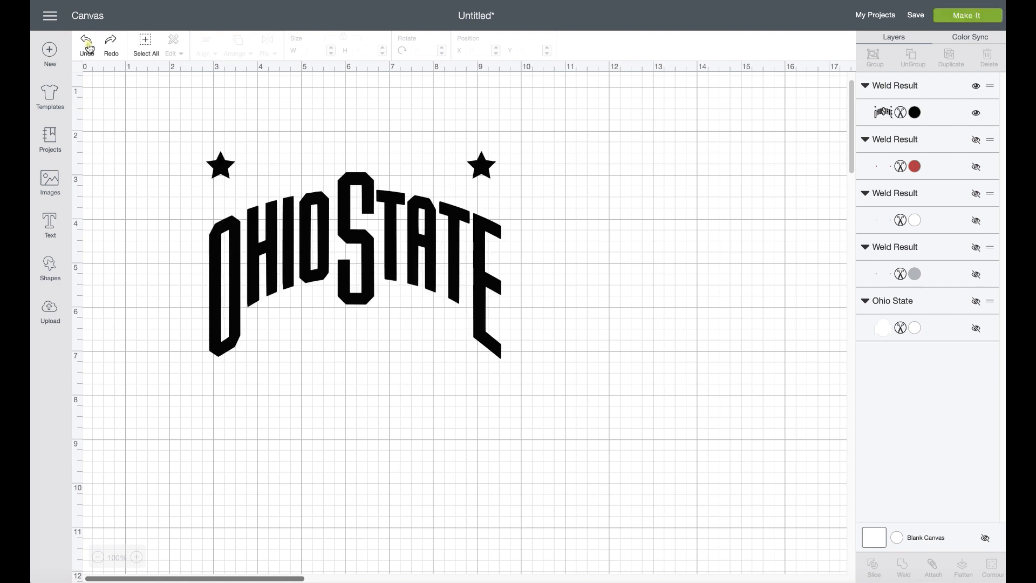
left_click(88, 47)
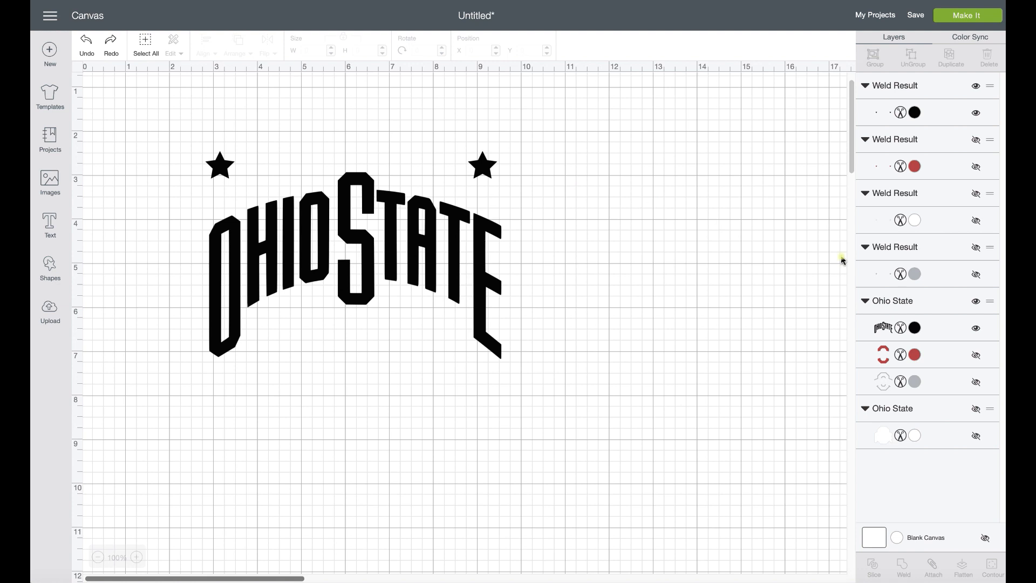
Ungroup the three-color Ohio State logo and weld its black lettering to the black star pair.
left_click(946, 312)
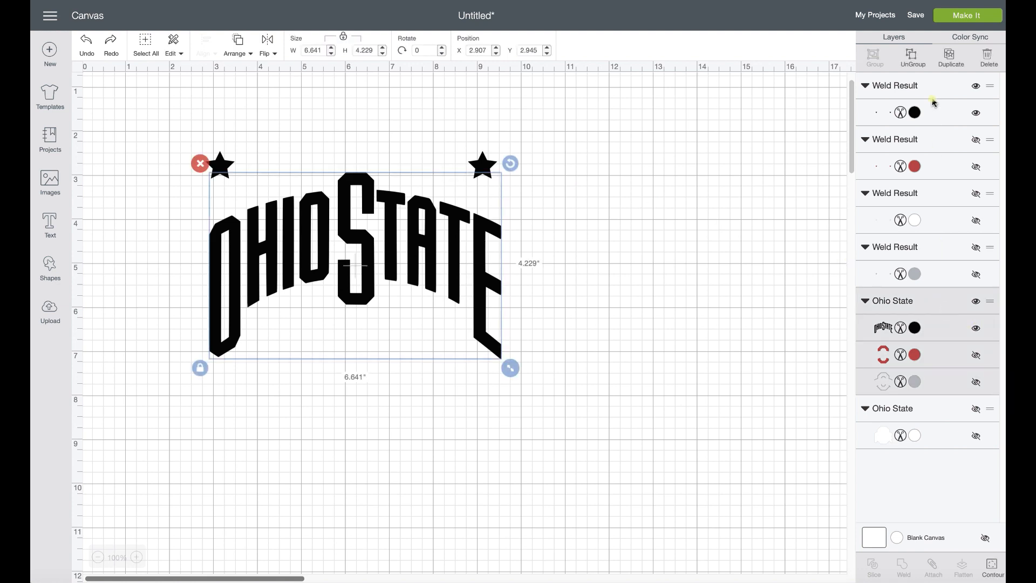
left_click(913, 59)
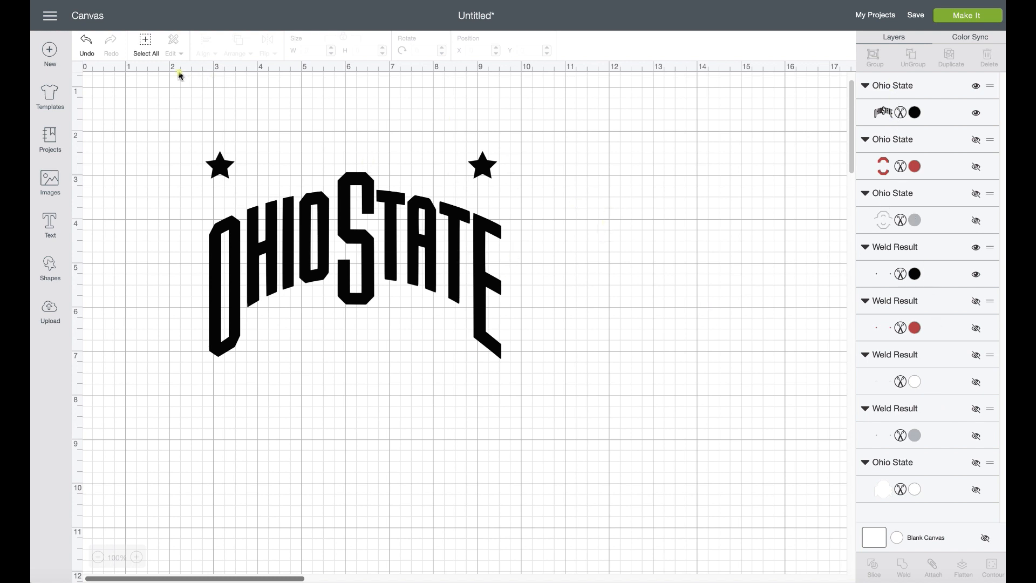
left_click(144, 45)
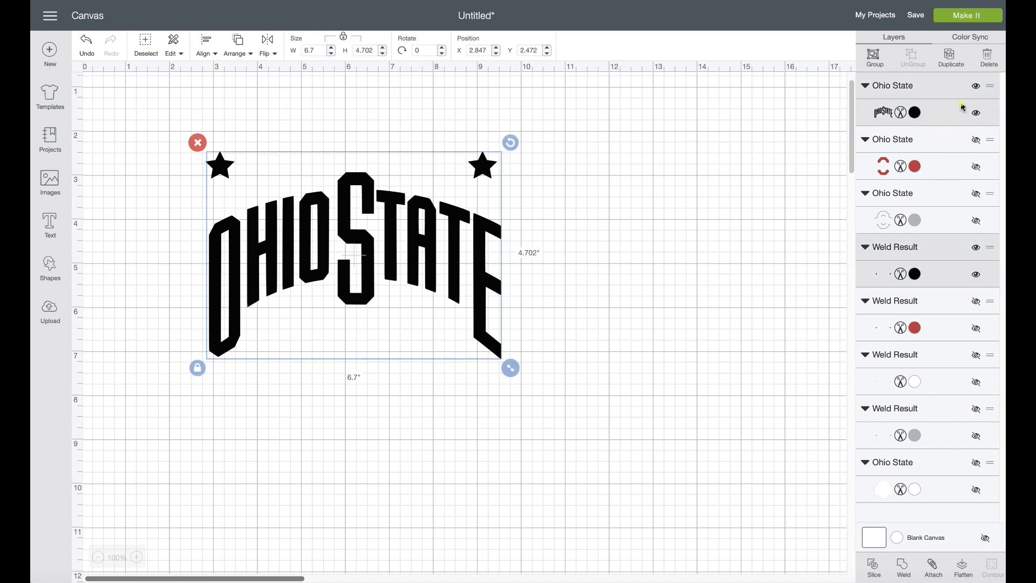
left_click(903, 566)
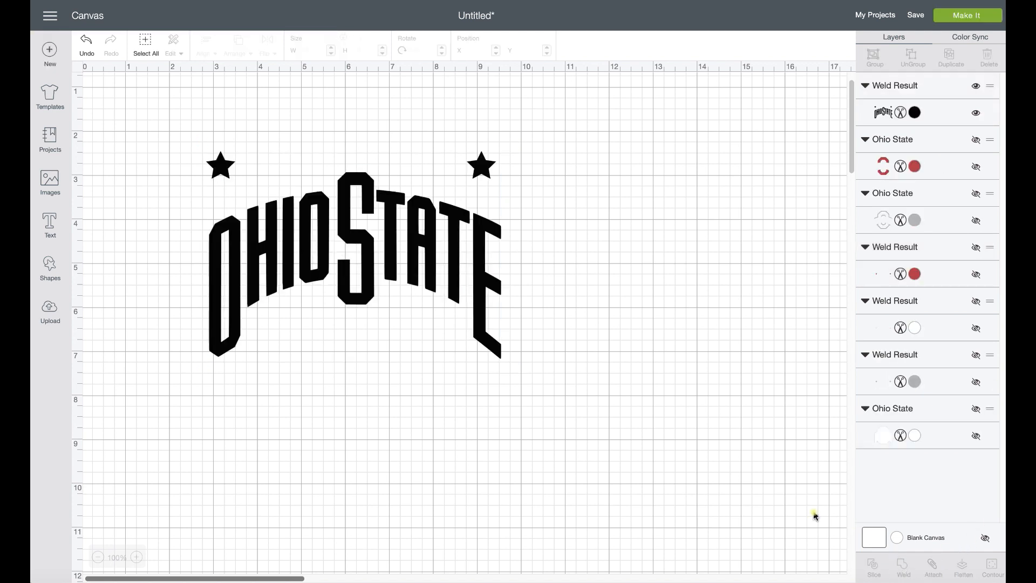
Hide the welded black layer, show only the red logo layer and red star pair, and weld them together.
left_click(978, 115)
left_click(977, 140)
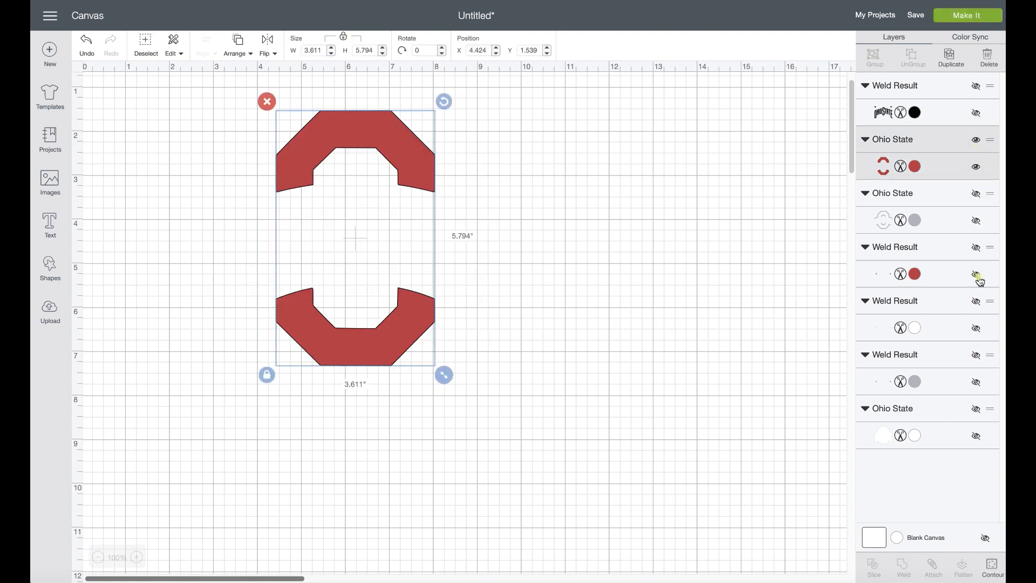
left_click(976, 274)
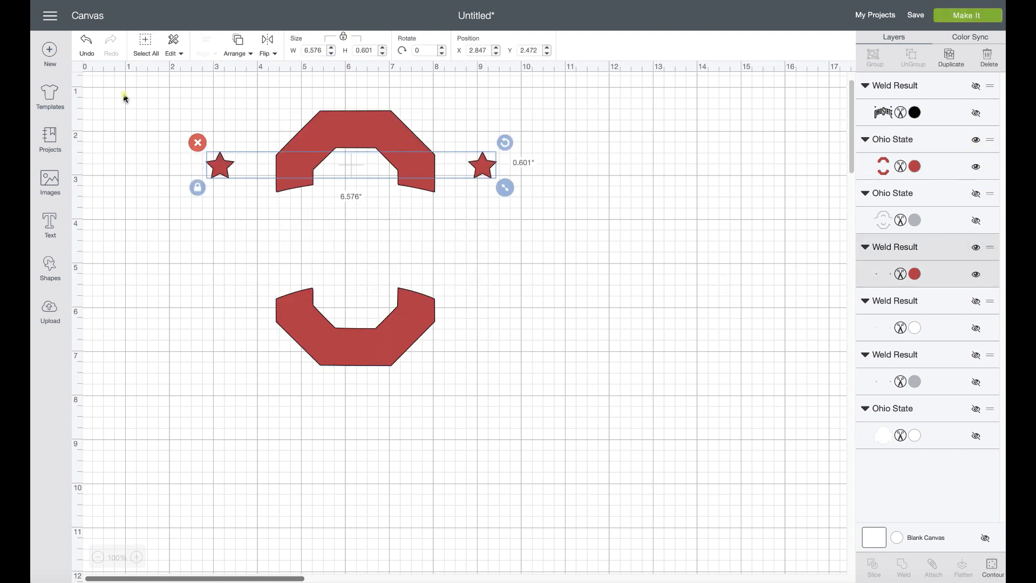
left_click(147, 54)
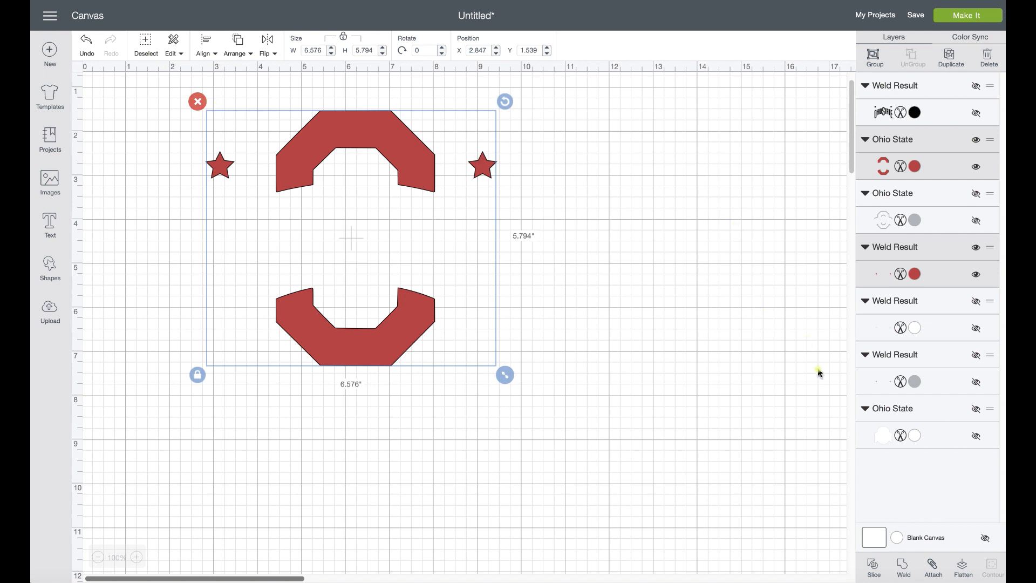
left_click(903, 568)
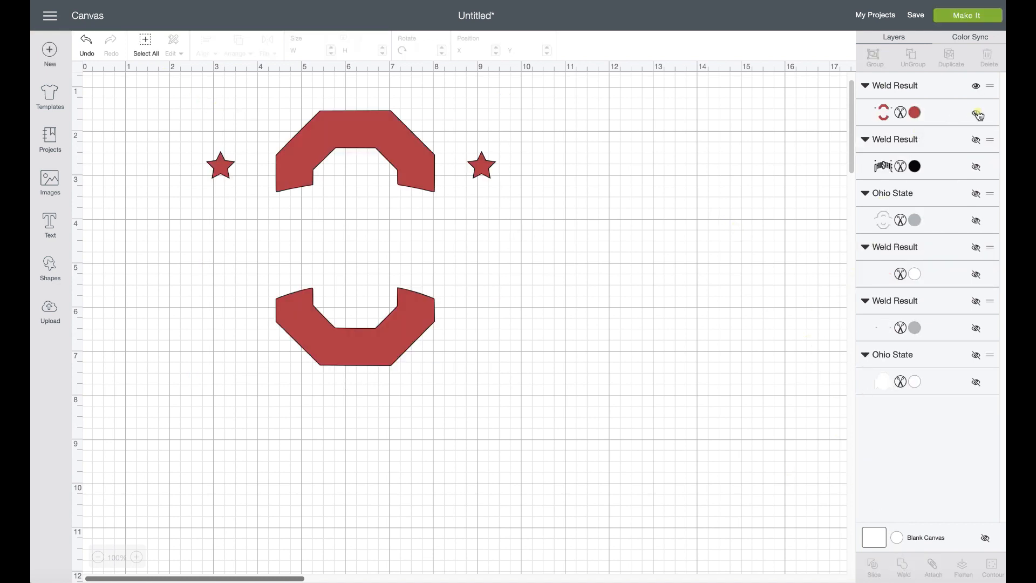
Hide the welded red layer, show the grey logo outline and grey star pair, and weld them together.
left_click(978, 113)
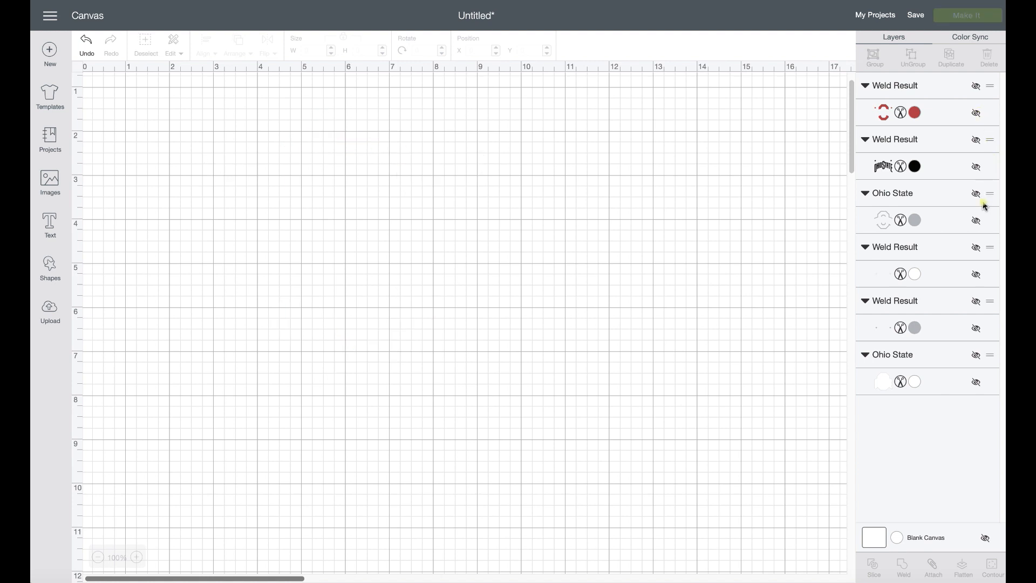
left_click(978, 196)
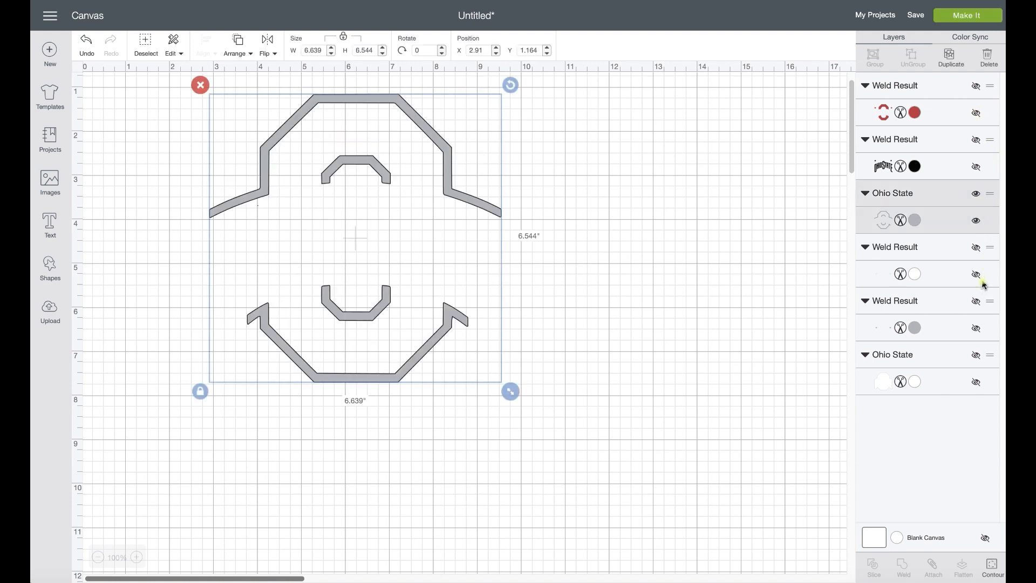
left_click(977, 302)
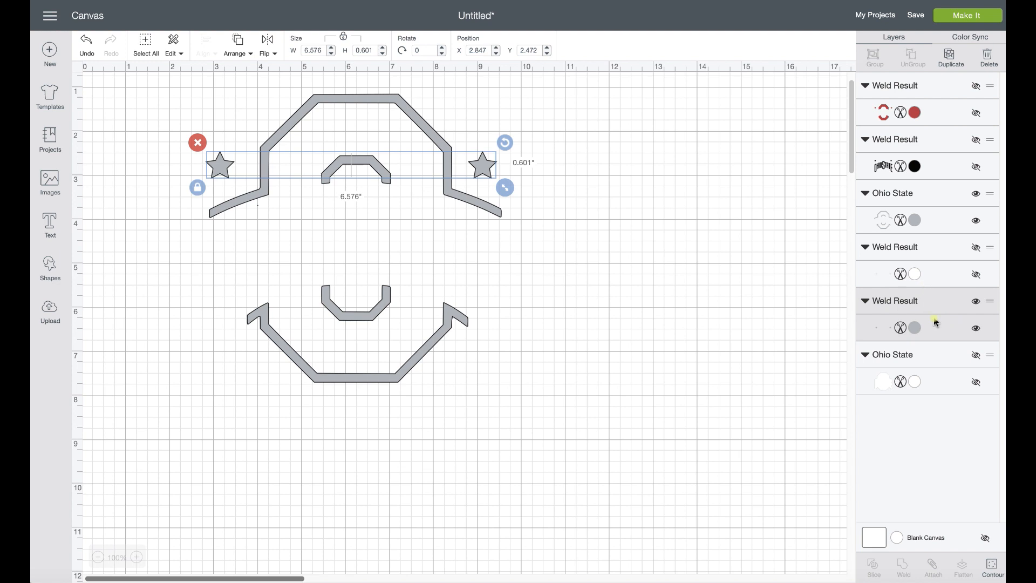
left_click(145, 46)
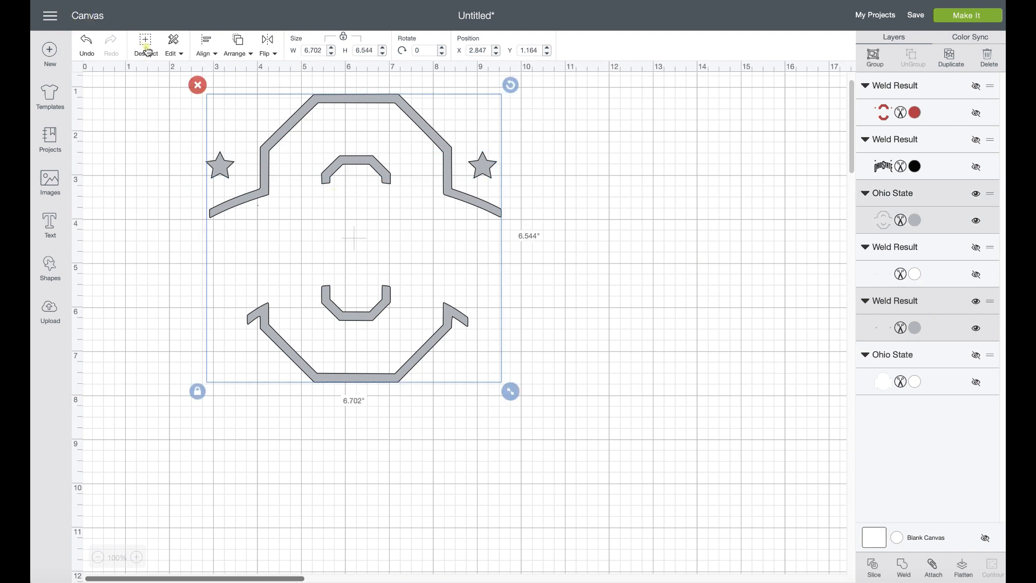
left_click(904, 567)
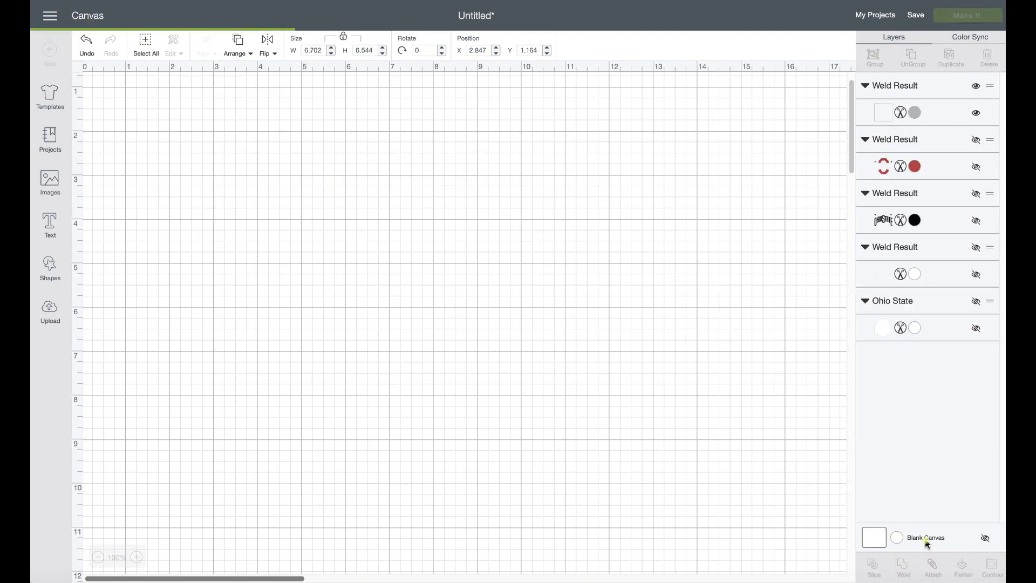
Hide the welded grey layer, show the white star pair and white logo background, and weld them together.
left_click(977, 248)
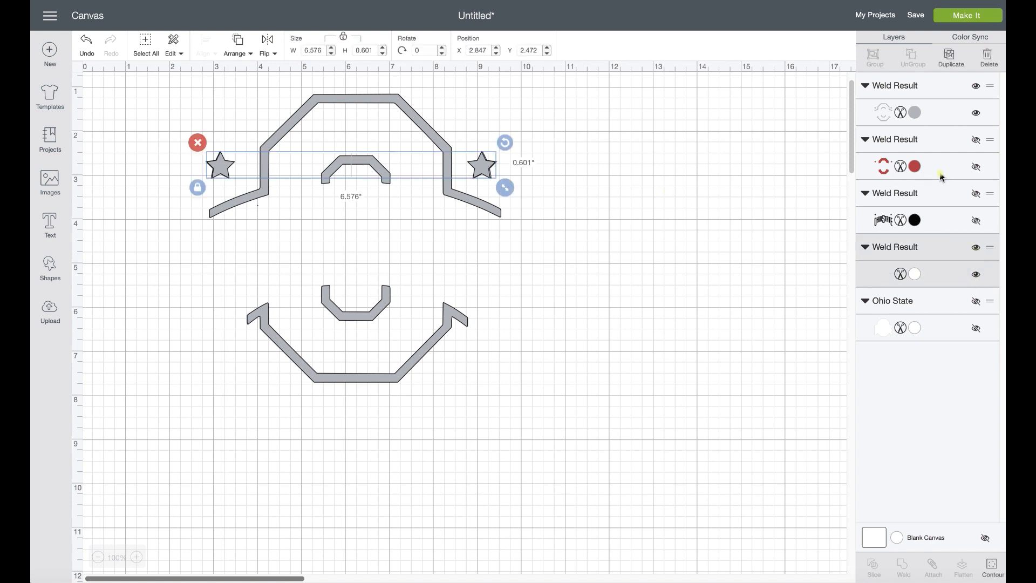
left_click(975, 113)
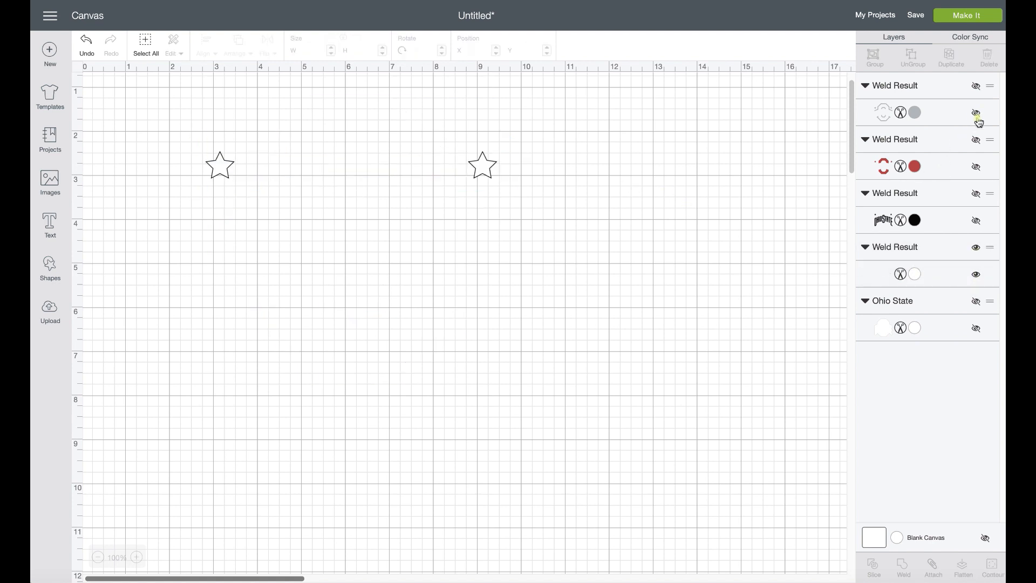
left_click(977, 302)
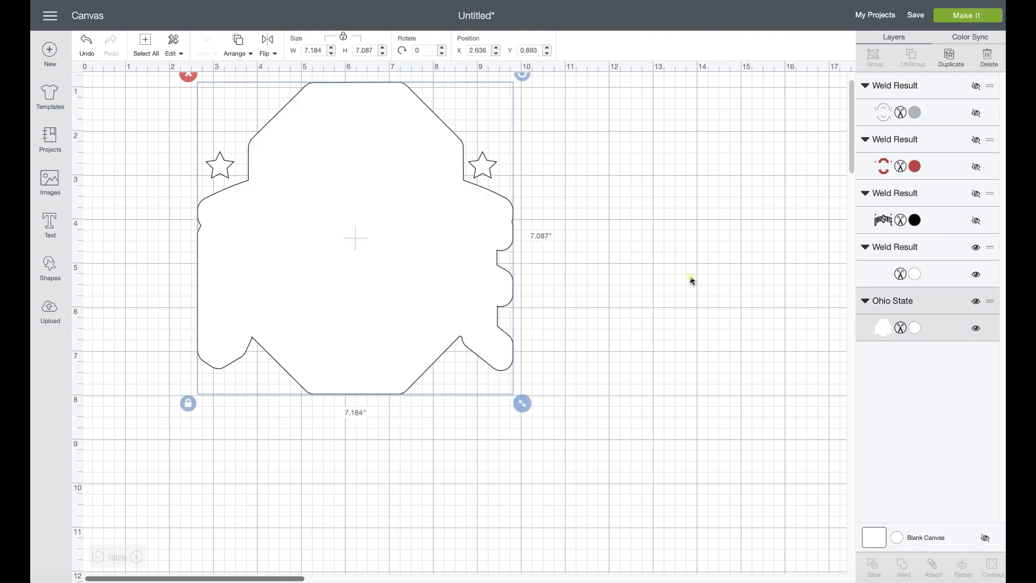
left_click(151, 56)
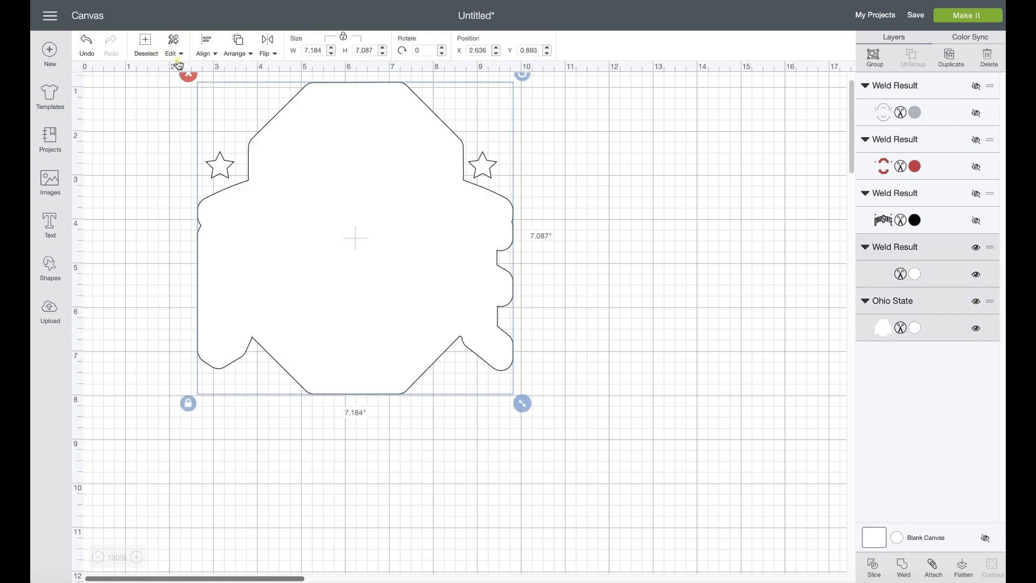
left_click(908, 568)
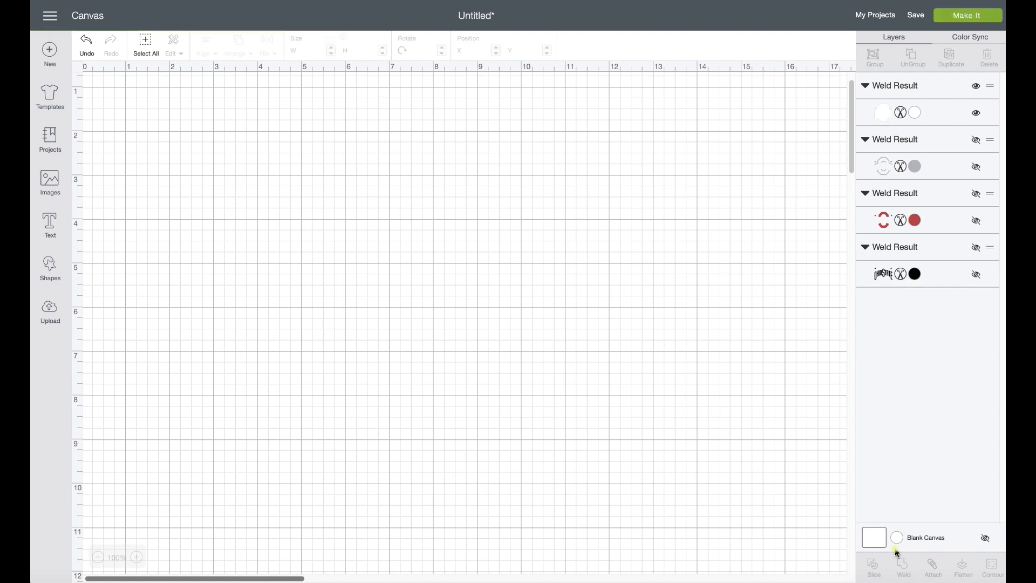
Show the grey, red and black welded layers again and send the white background layer to the back.
left_click(976, 194)
left_click(976, 141)
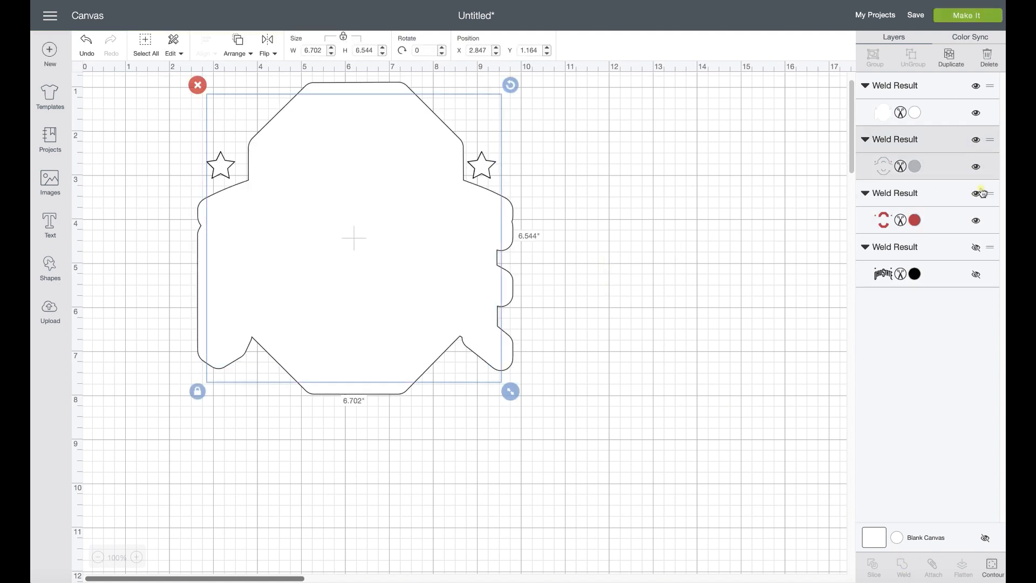
left_click(977, 248)
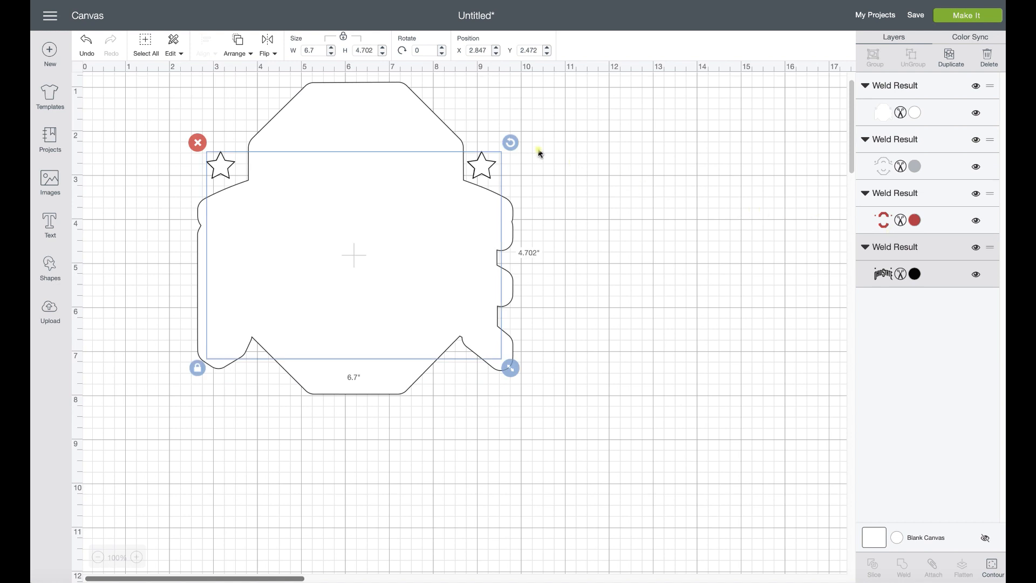
left_click(356, 103)
left_click(237, 54)
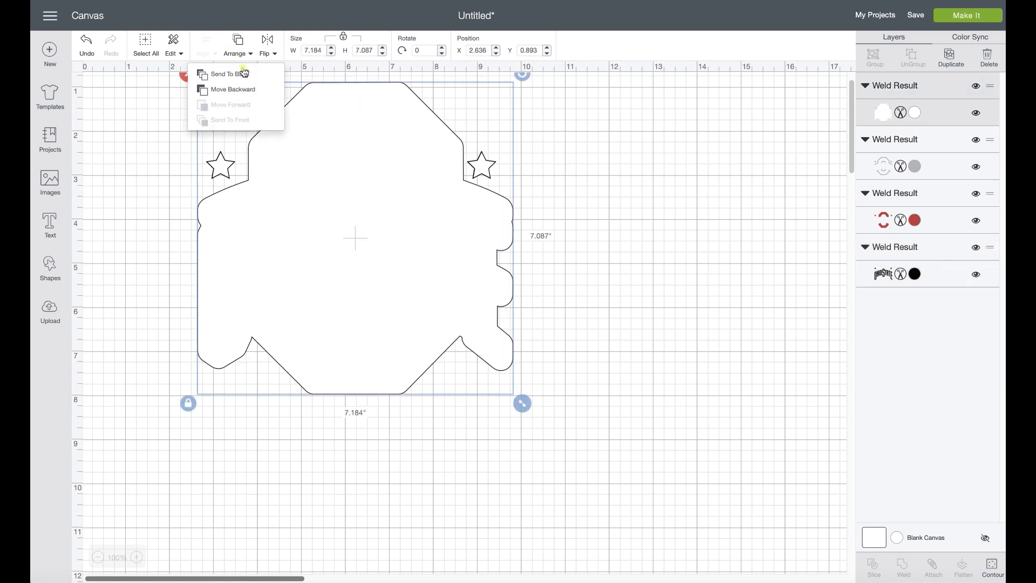
left_click(243, 74)
left_click(630, 251)
Pull the grey, red and black layers apart from the white base and stack them back in place on the logo.
left_click_drag(453, 220, 699, 253)
left_click_drag(453, 254, 624, 368)
left_click_drag(328, 221, 538, 276)
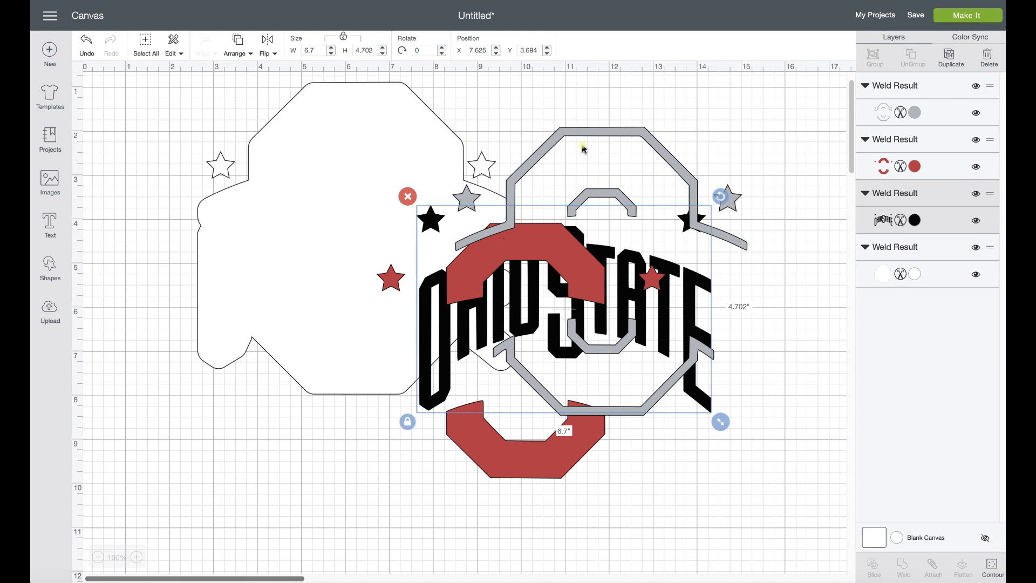
left_click_drag(554, 206, 371, 184)
left_click_drag(546, 238, 395, 135)
left_click_drag(380, 132, 376, 128)
left_click_drag(535, 241, 358, 198)
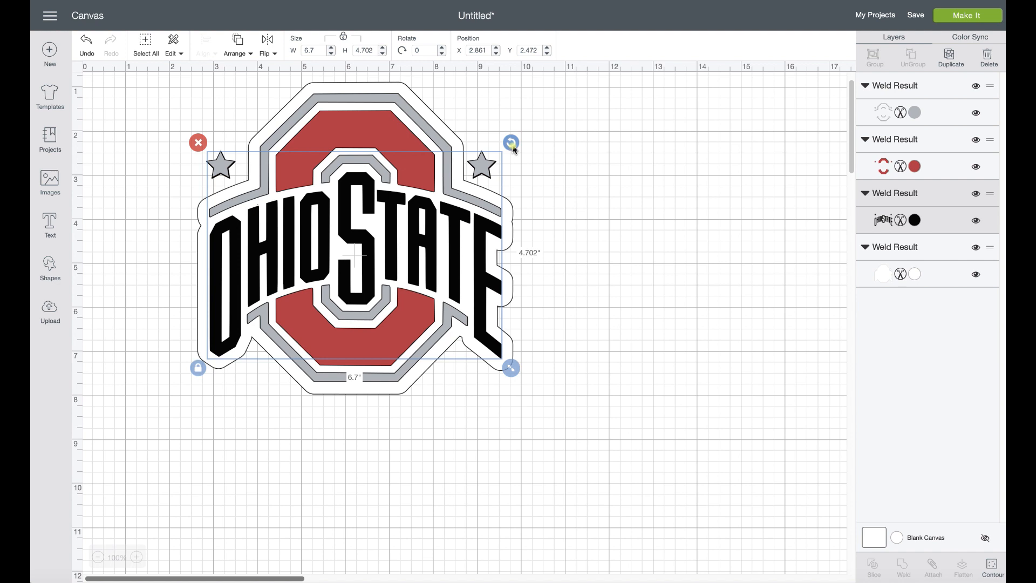
Fine-tune the rotation of the black lettering layer so its stars line up beneath the grey stars.
left_click_drag(511, 143, 514, 147)
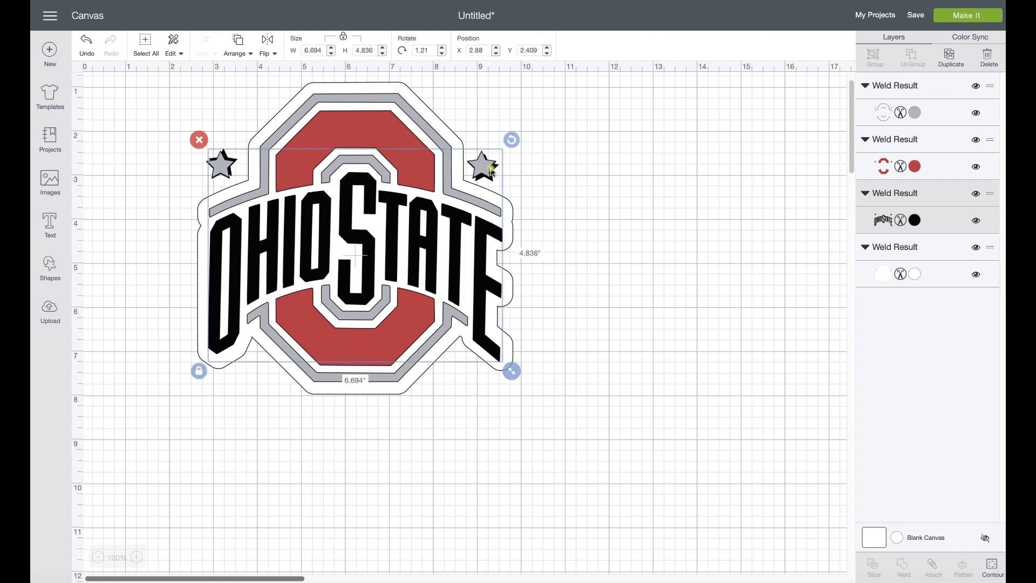
left_click_drag(511, 139, 510, 140)
left_click(585, 159)
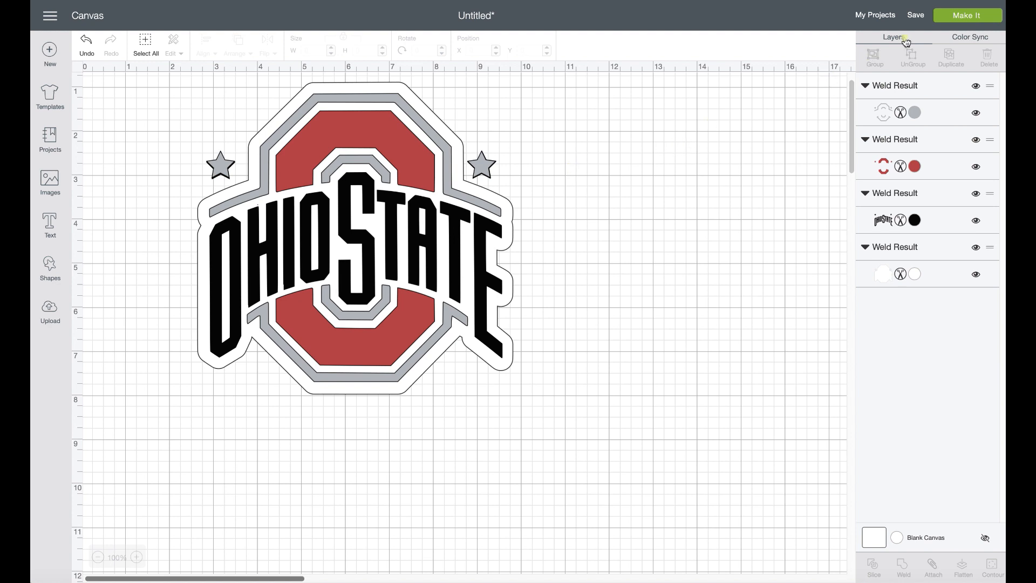
Start saving the finished logo as a project.
left_click(916, 17)
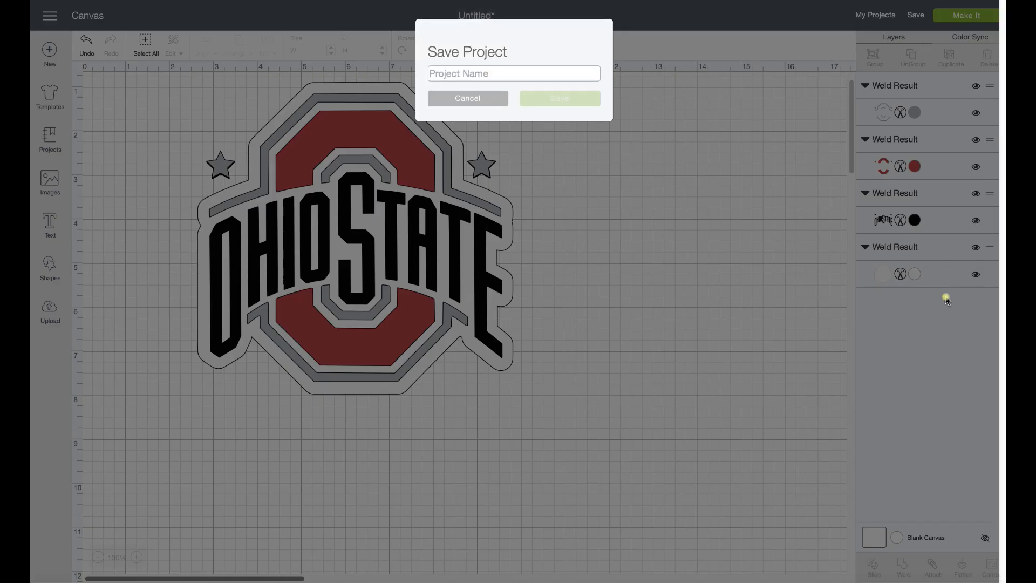